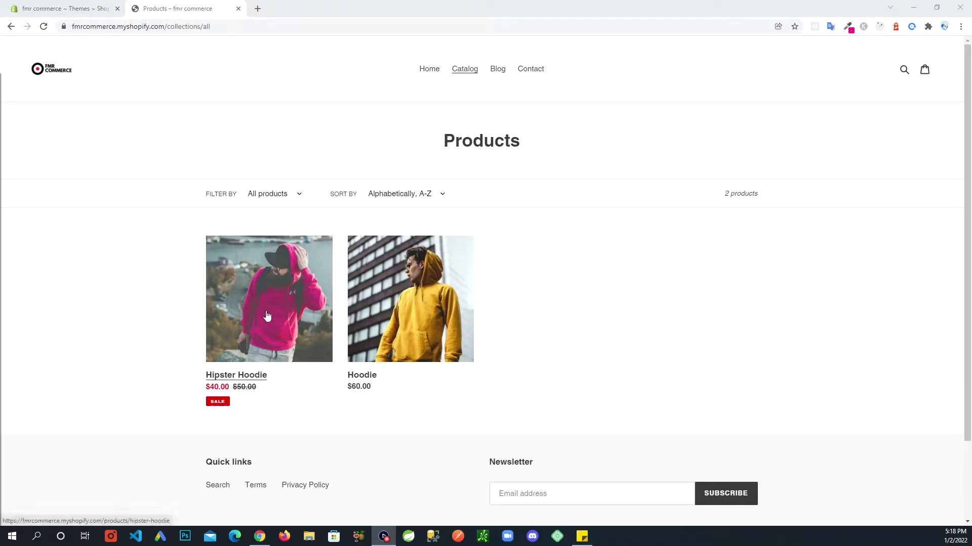
# Add a Large / Mustard Hoodie to the cart and check out through to shipping selection
pyautogui.click(411, 303)
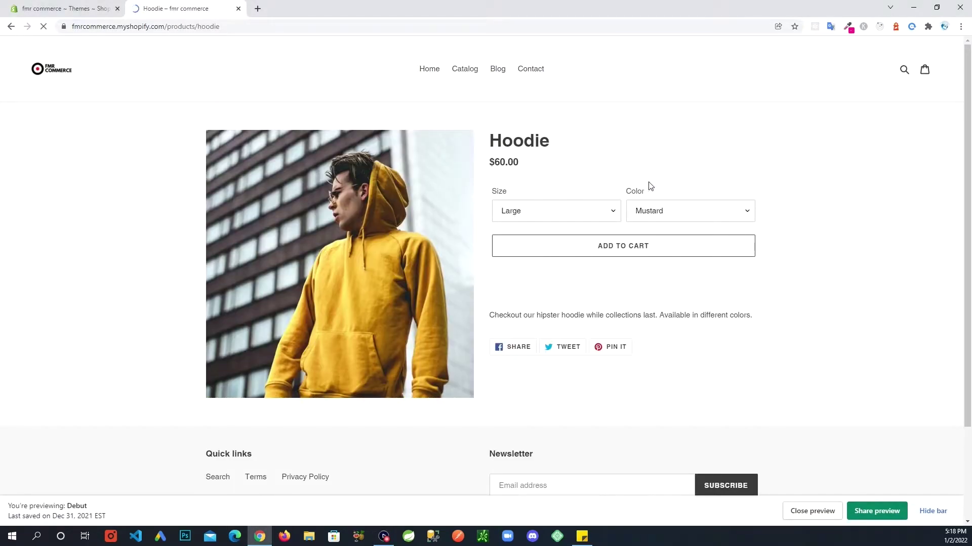
pyautogui.click(606, 249)
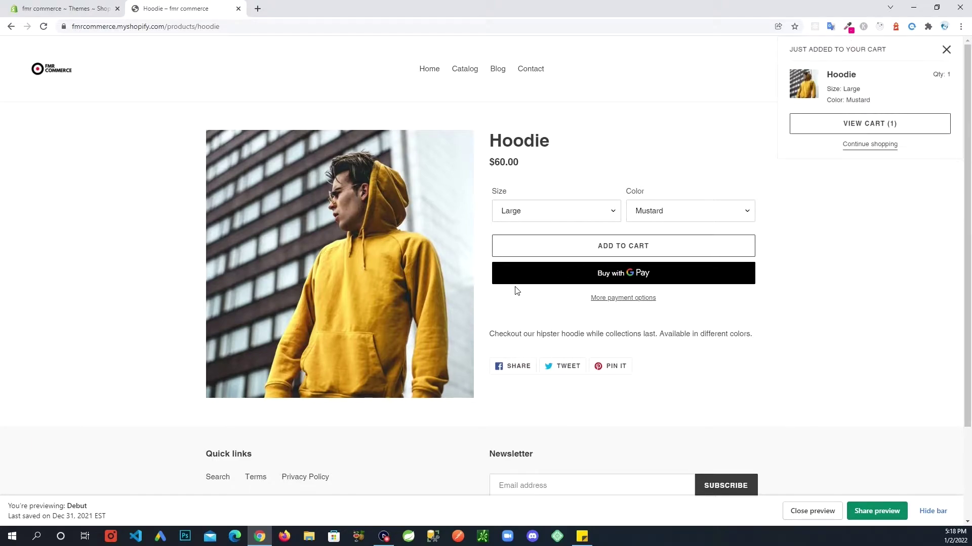
pyautogui.click(867, 124)
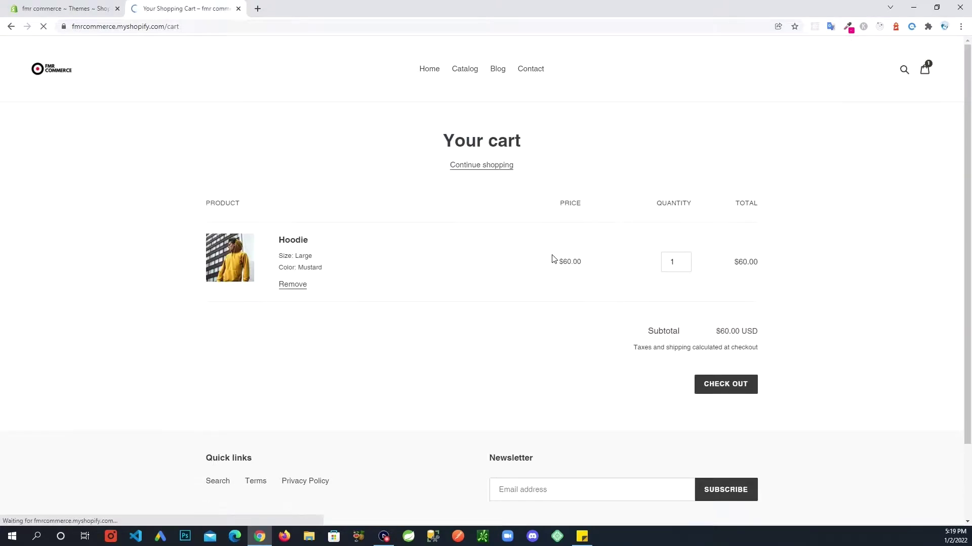
pyautogui.click(720, 384)
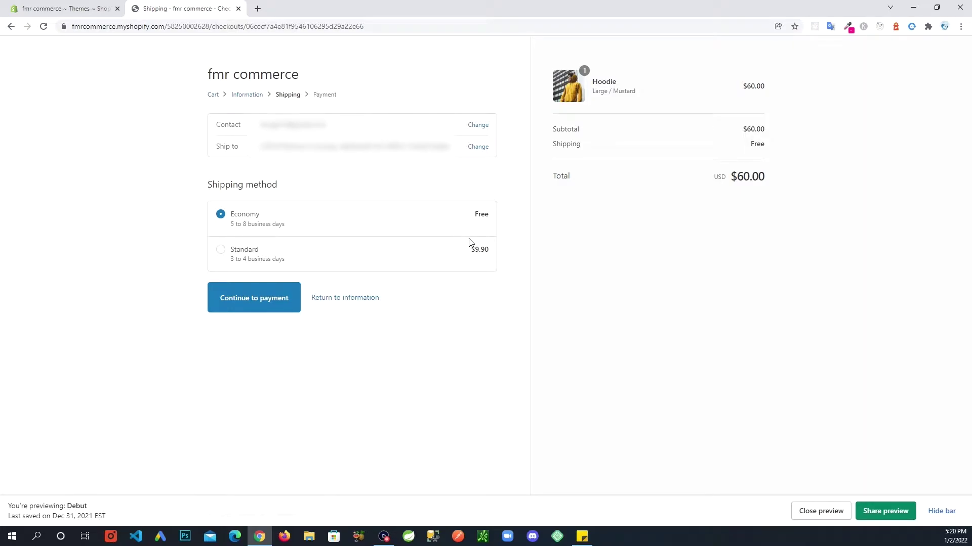
# In the admin, go to Settings > Shipping and delivery to view the general shipping rates
pyautogui.click(64, 9)
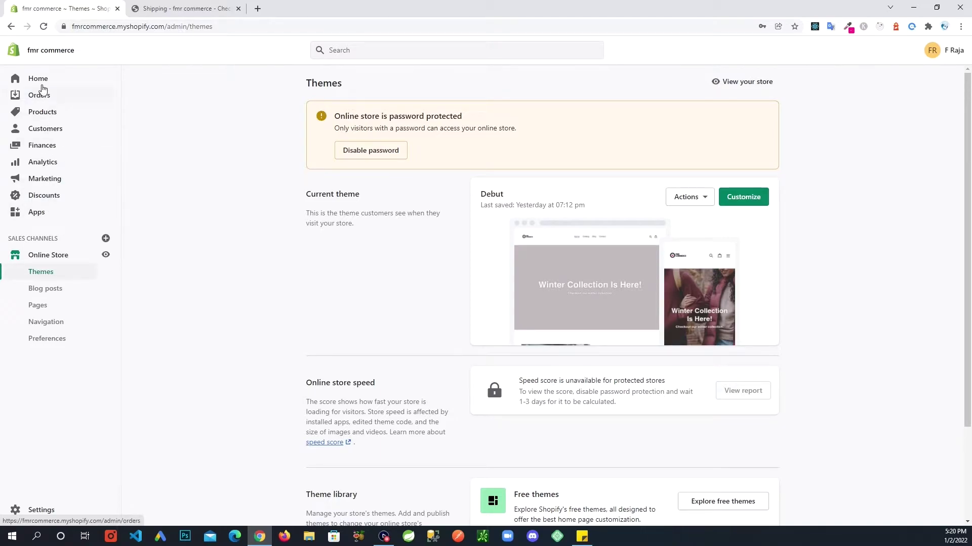
pyautogui.click(16, 511)
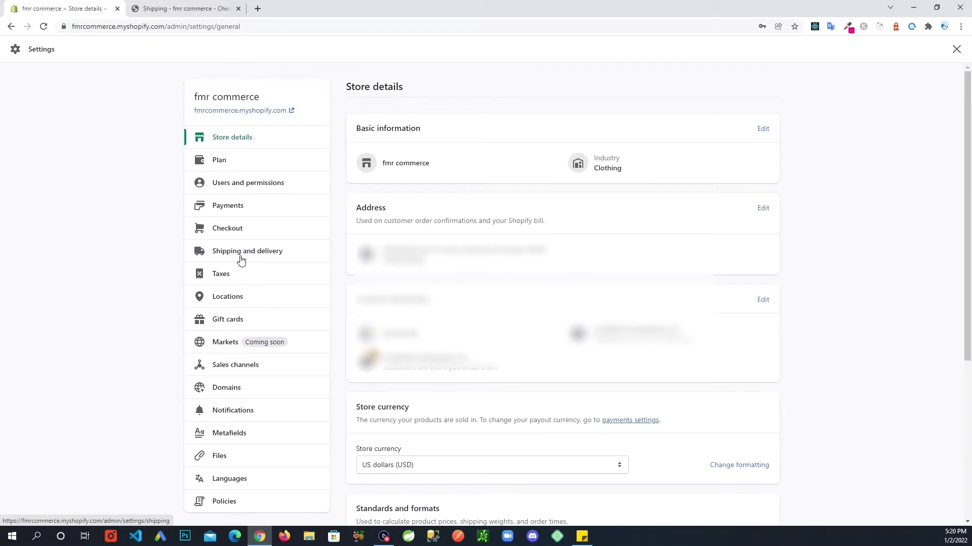
pyautogui.click(231, 256)
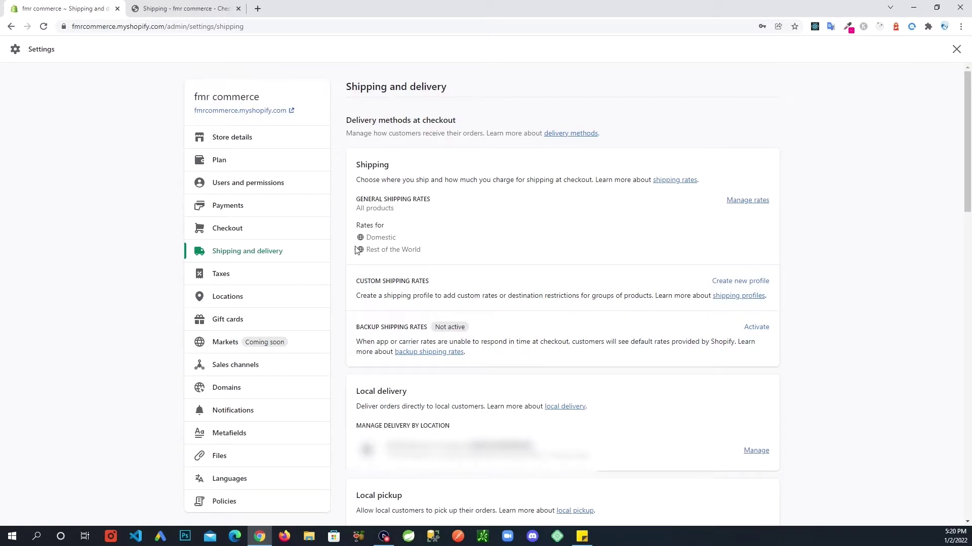
pyautogui.click(747, 201)
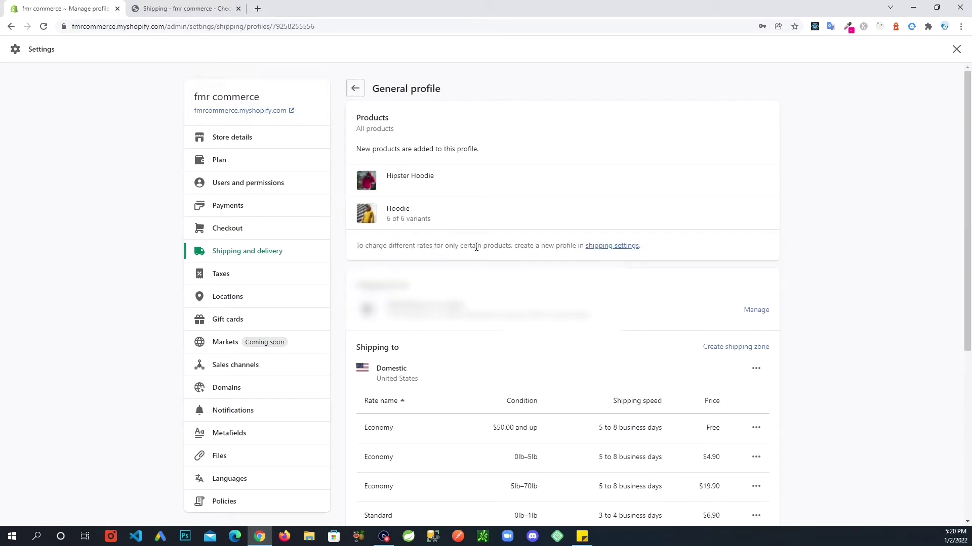
pyautogui.scroll(-1, 475, 252)
pyautogui.scroll(1, 455, 233)
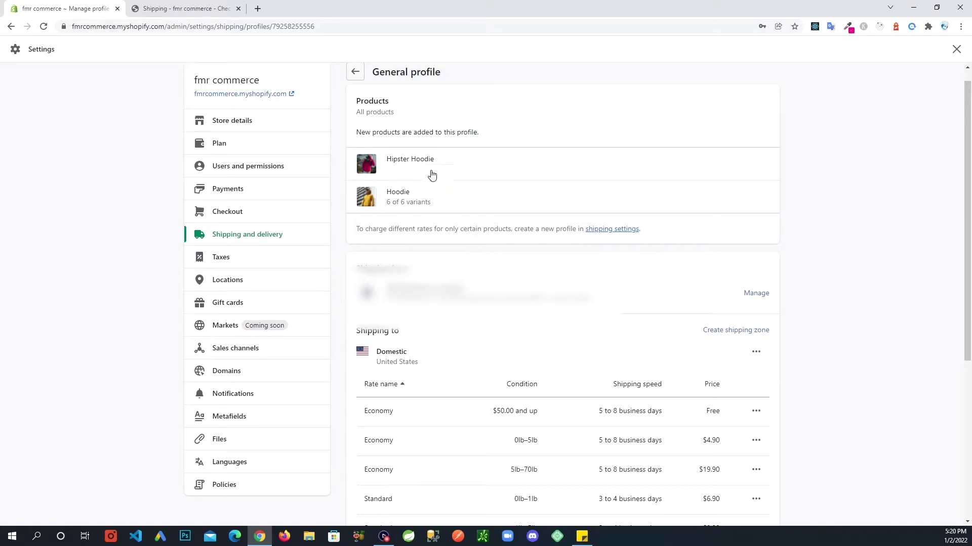
pyautogui.scroll(1, 463, 205)
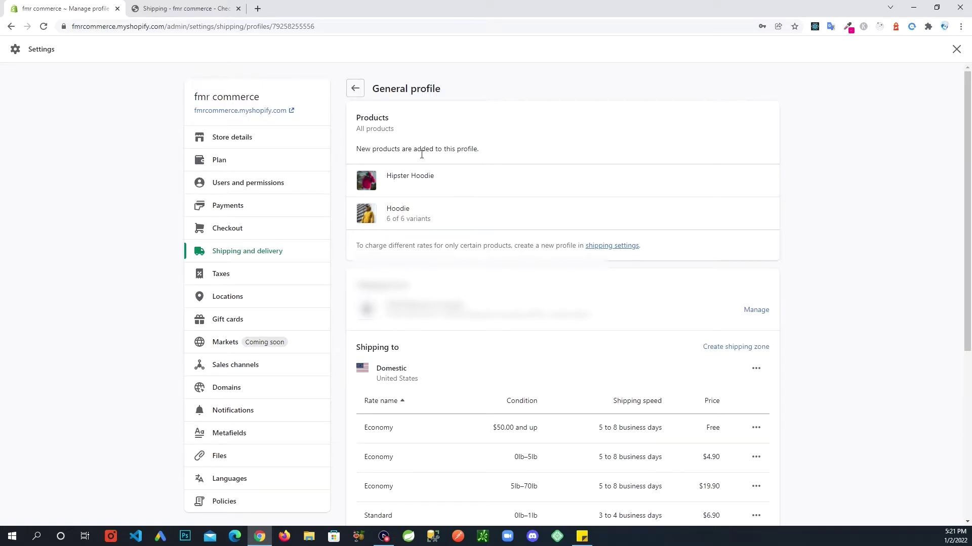
pyautogui.scroll(-1, 463, 215)
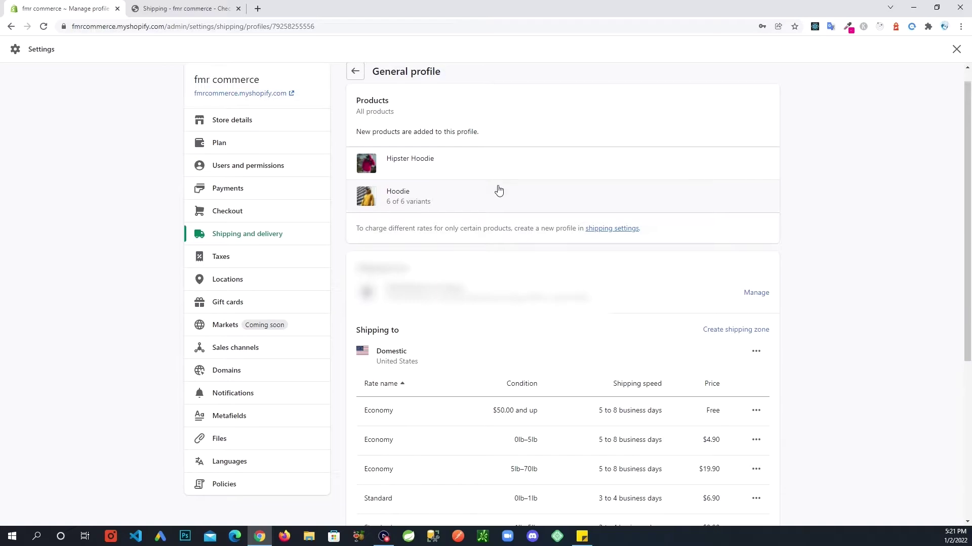
pyautogui.scroll(-3, 499, 189)
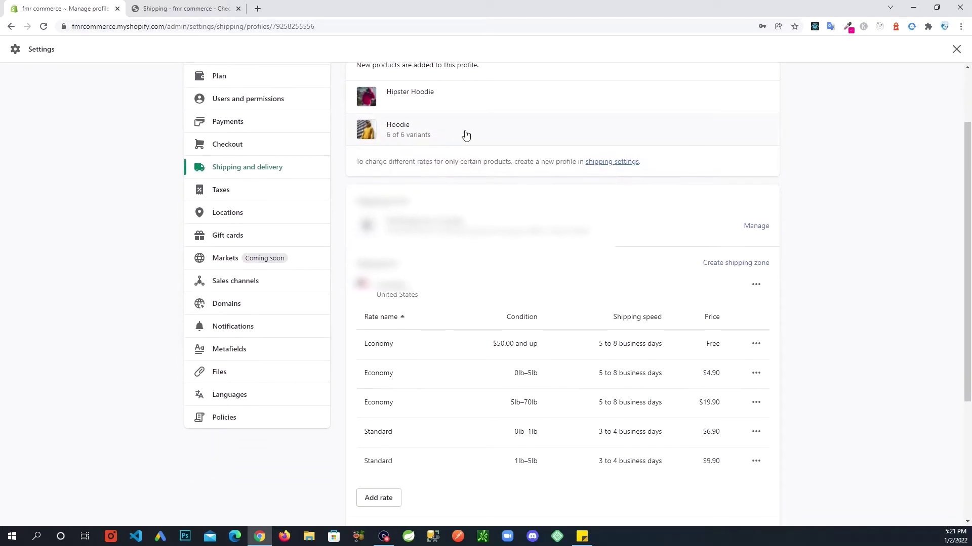
pyautogui.scroll(1, 465, 135)
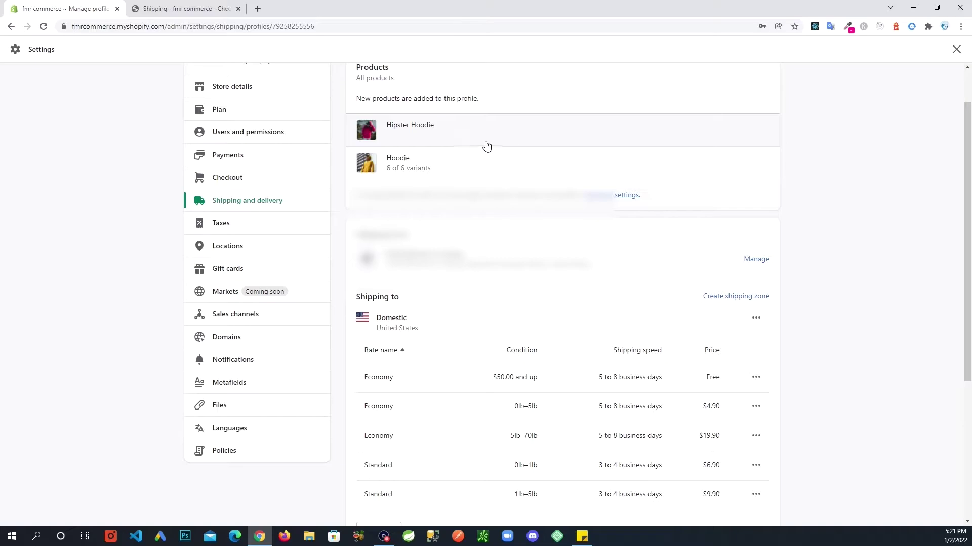
pyautogui.scroll(-1, 481, 145)
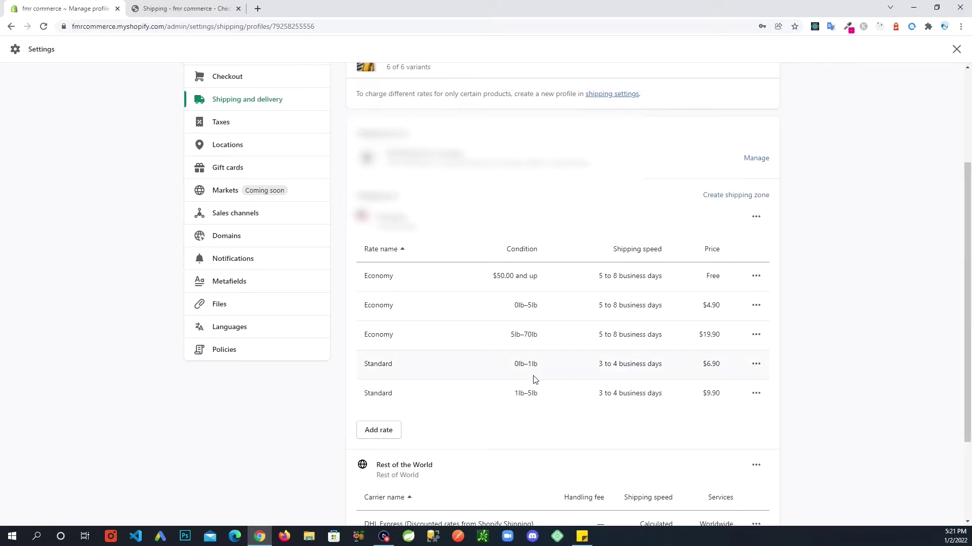
# Compare the admin's free Economy rate with the checkout's shipping options and $60.00 total
pyautogui.click(167, 10)
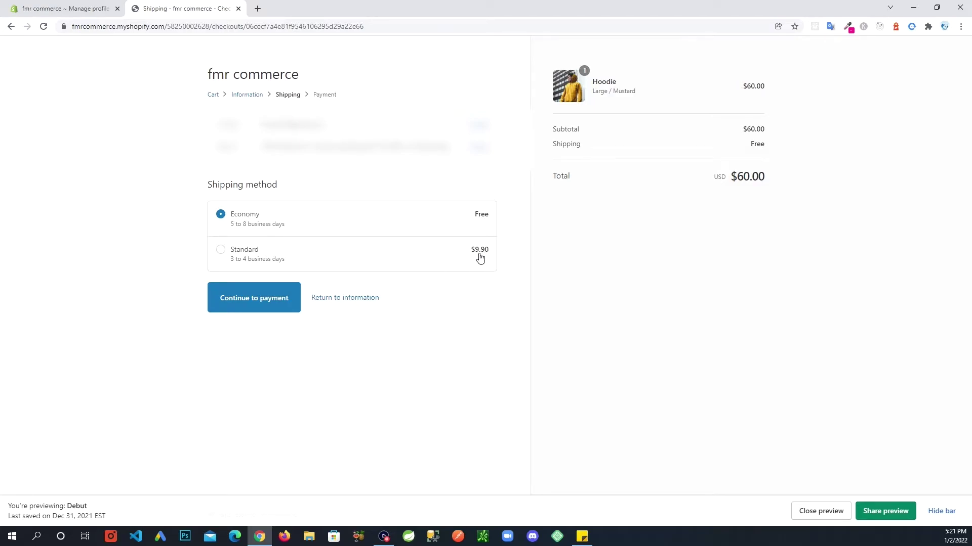
pyautogui.click(63, 10)
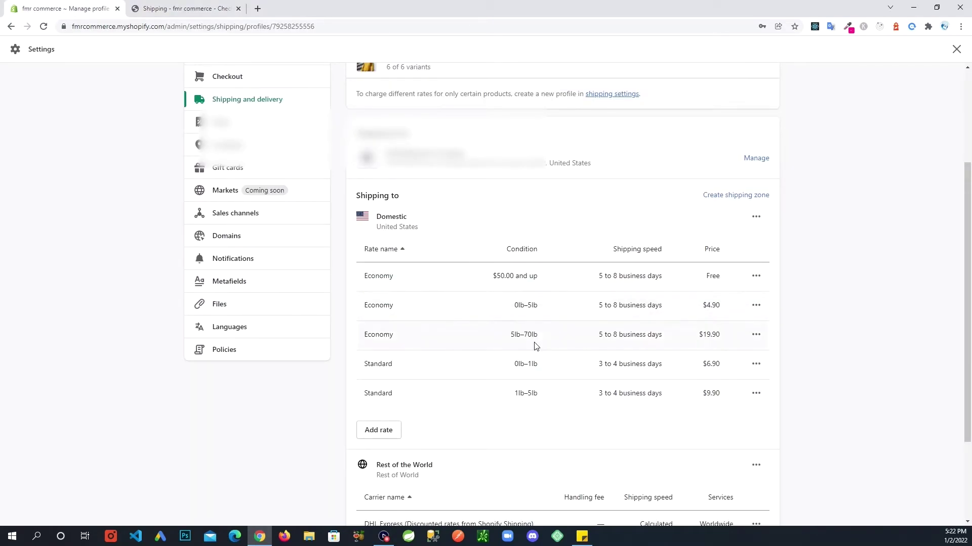
pyautogui.click(191, 10)
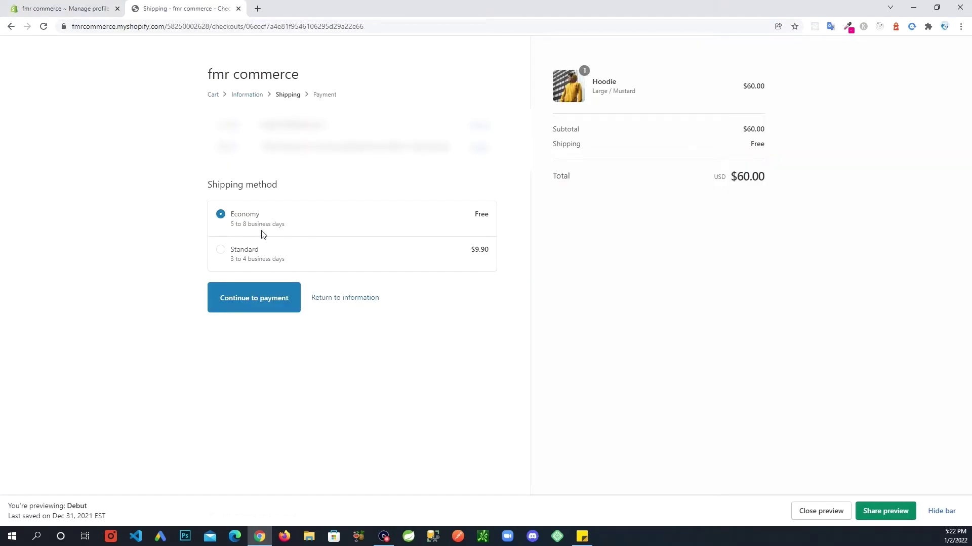
pyautogui.click(79, 10)
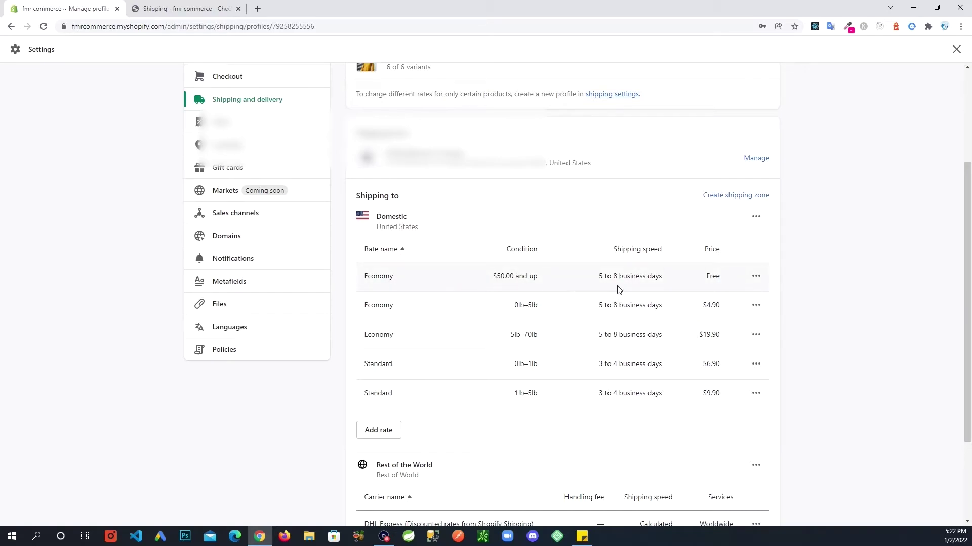
pyautogui.moveTo(602, 277); pyautogui.dragTo(723, 280)
pyautogui.click(175, 10)
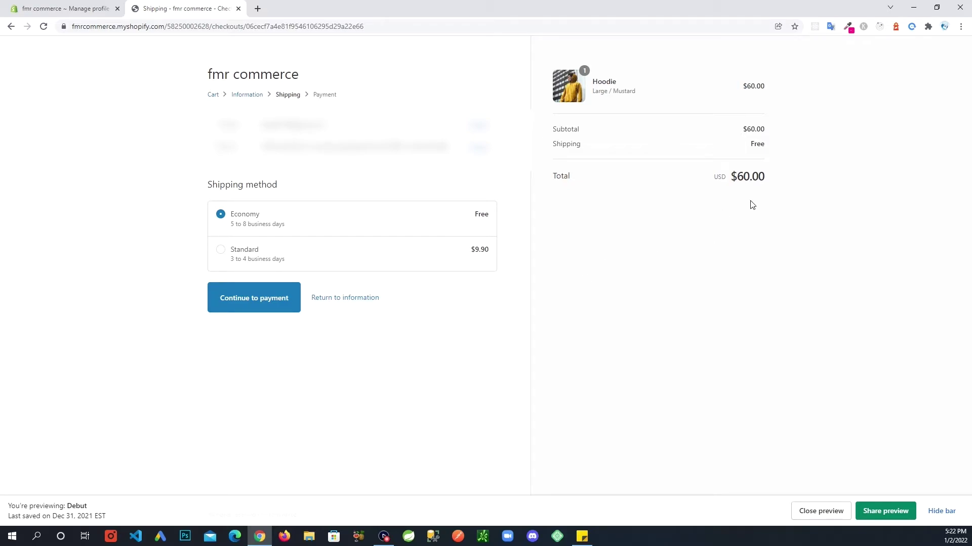
pyautogui.moveTo(760, 176); pyautogui.dragTo(737, 176)
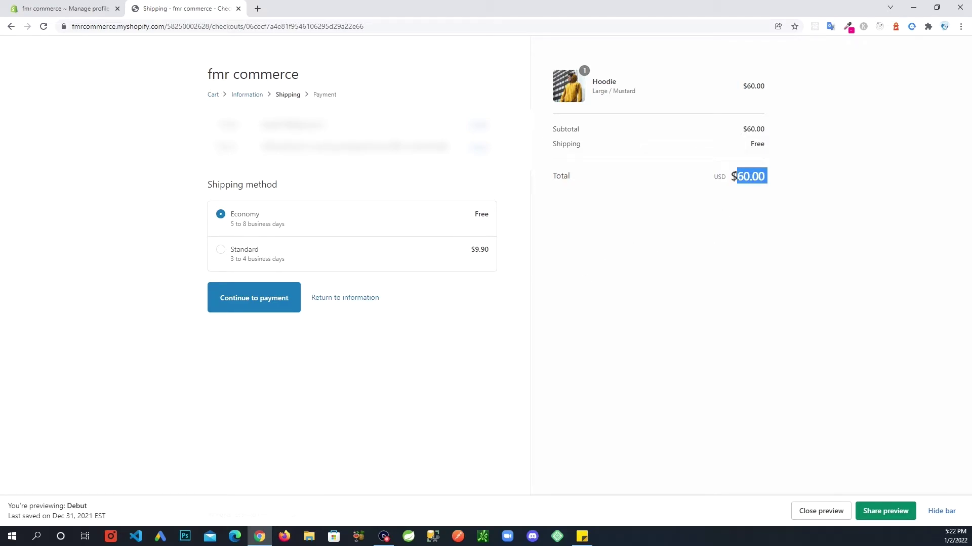
pyautogui.click(85, 10)
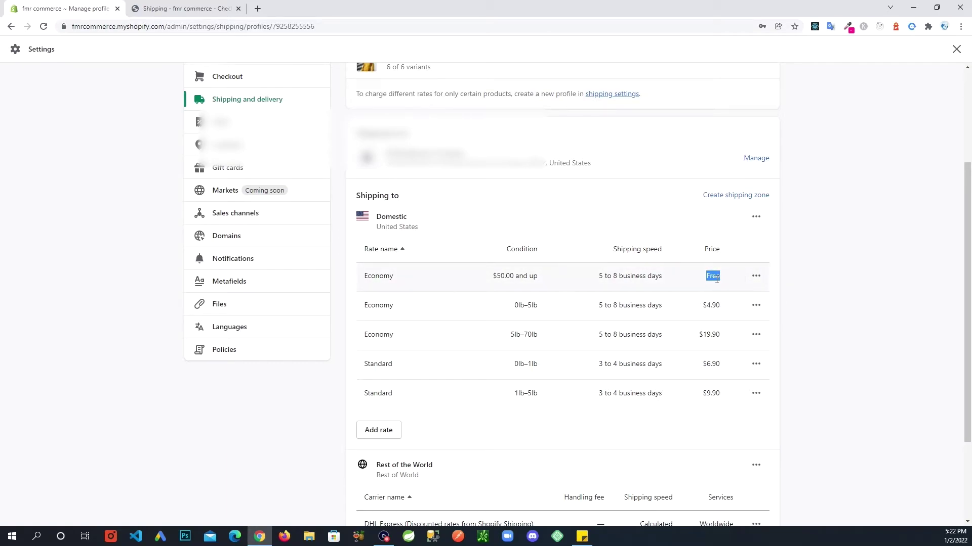
pyautogui.click(174, 8)
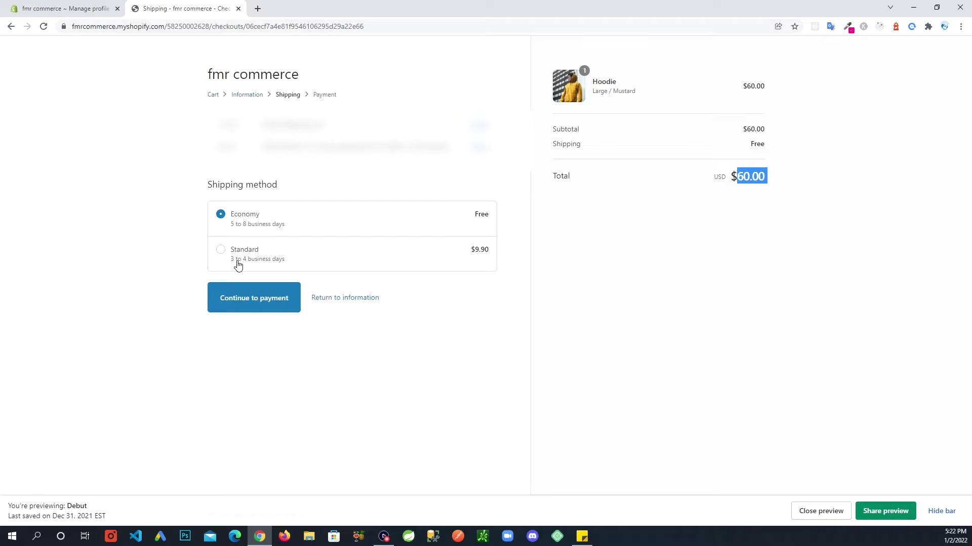
# Inspect the Standard rate (1lb–5lb, 3 to 4 business days, $9.90), then return to checkout Information
pyautogui.click(76, 10)
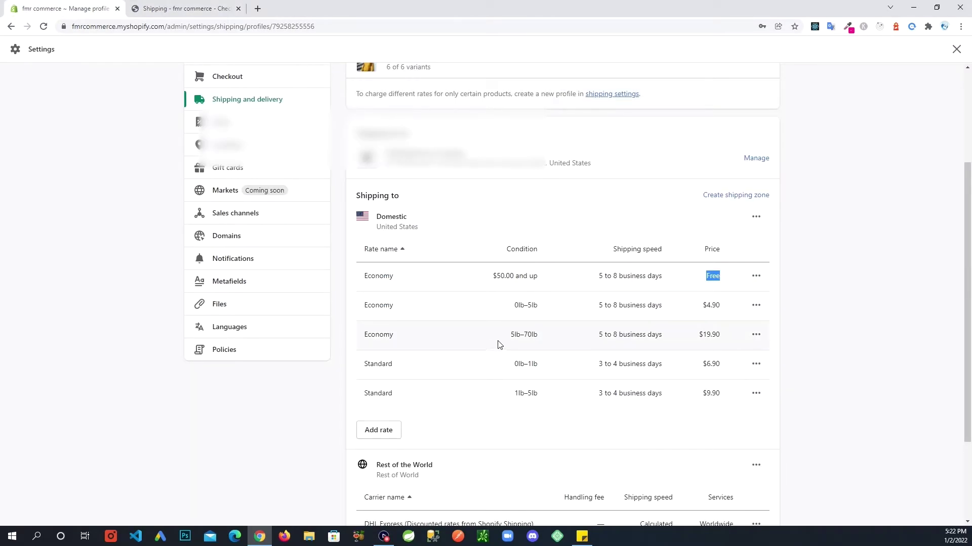
pyautogui.scroll(-1, 498, 340)
pyautogui.click(187, 9)
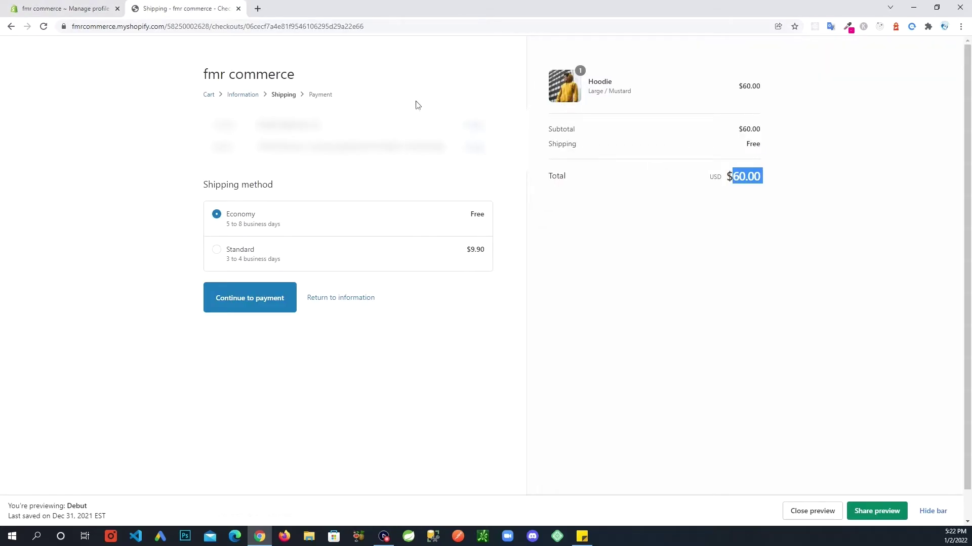
pyautogui.click(53, 9)
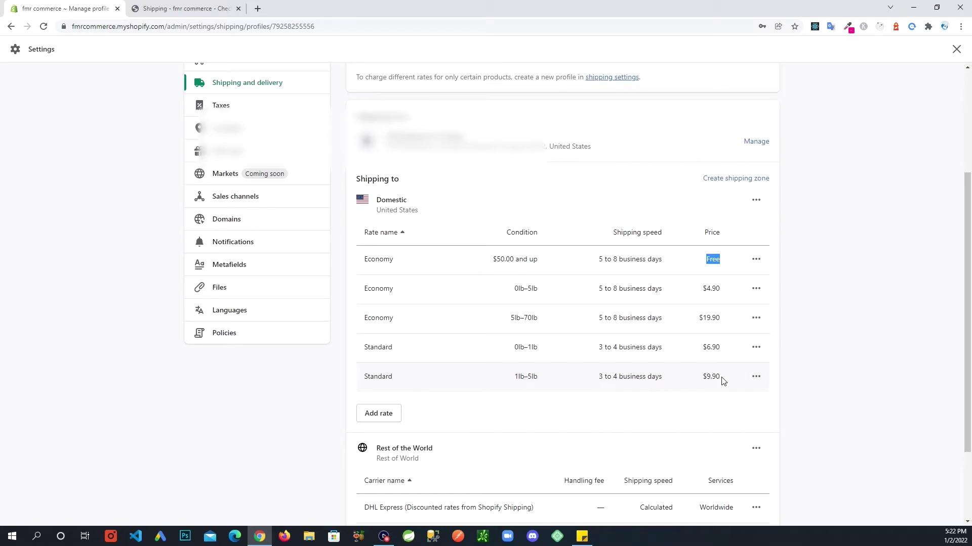
pyautogui.moveTo(723, 382); pyautogui.dragTo(508, 383)
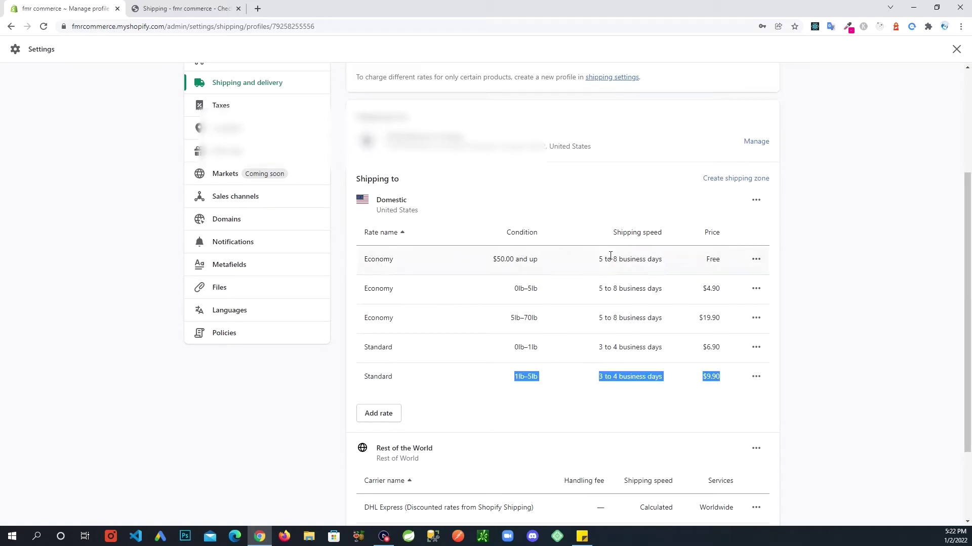
pyautogui.click(617, 380)
pyautogui.moveTo(598, 377); pyautogui.dragTo(662, 377)
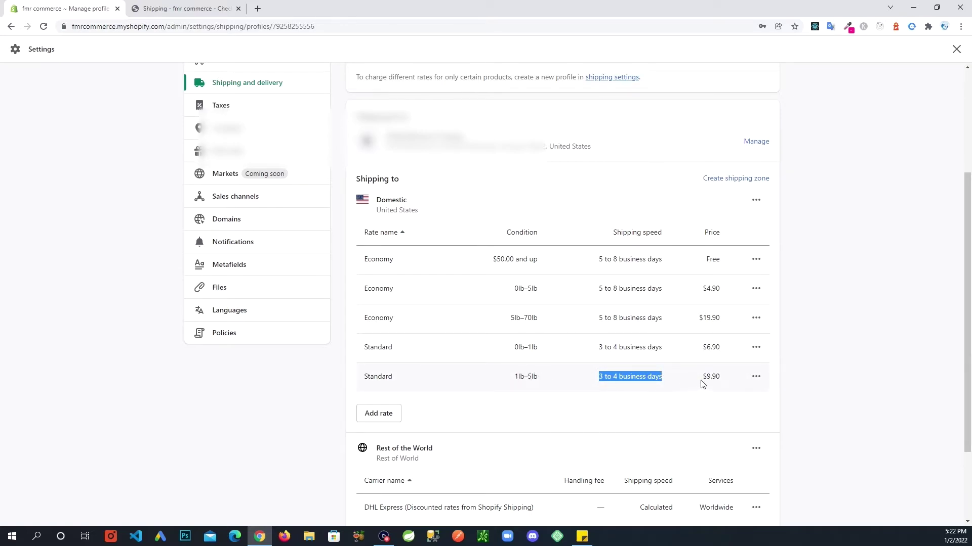
pyautogui.moveTo(721, 379); pyautogui.dragTo(701, 378)
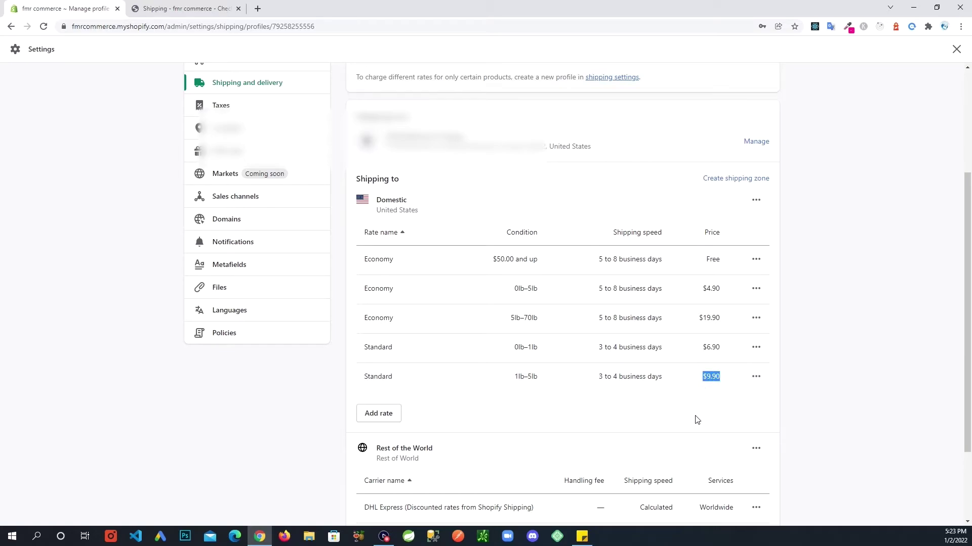
pyautogui.click(143, 10)
pyautogui.click(623, 231)
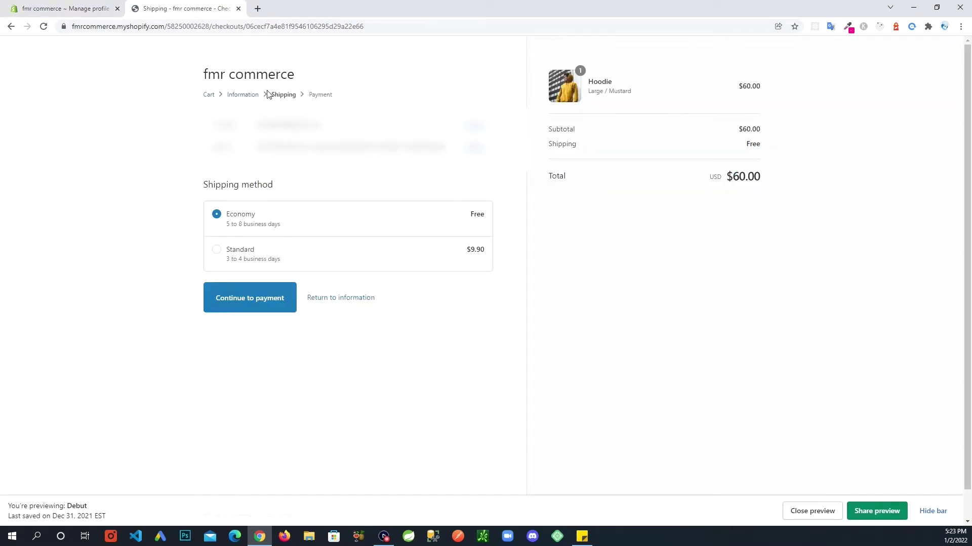
pyautogui.click(247, 98)
# Raise the hoodie quantity in the cart to 2 and proceed back to checkout
pyautogui.click(248, 96)
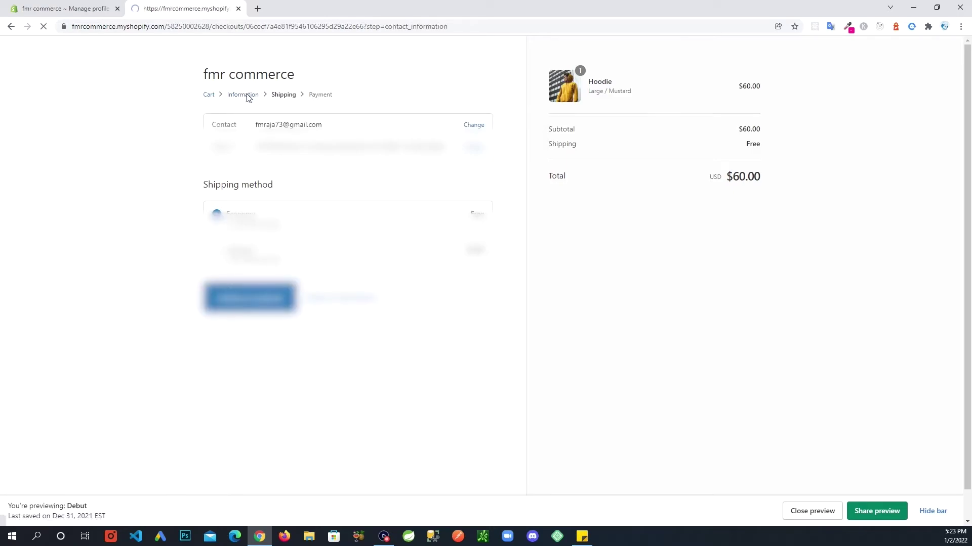
pyautogui.click(208, 95)
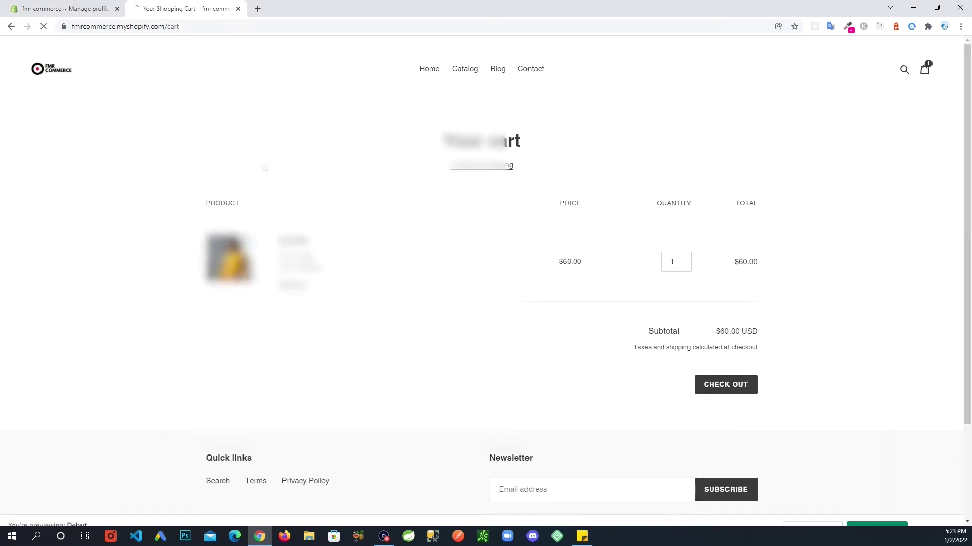
pyautogui.click(684, 260)
pyautogui.click(764, 334)
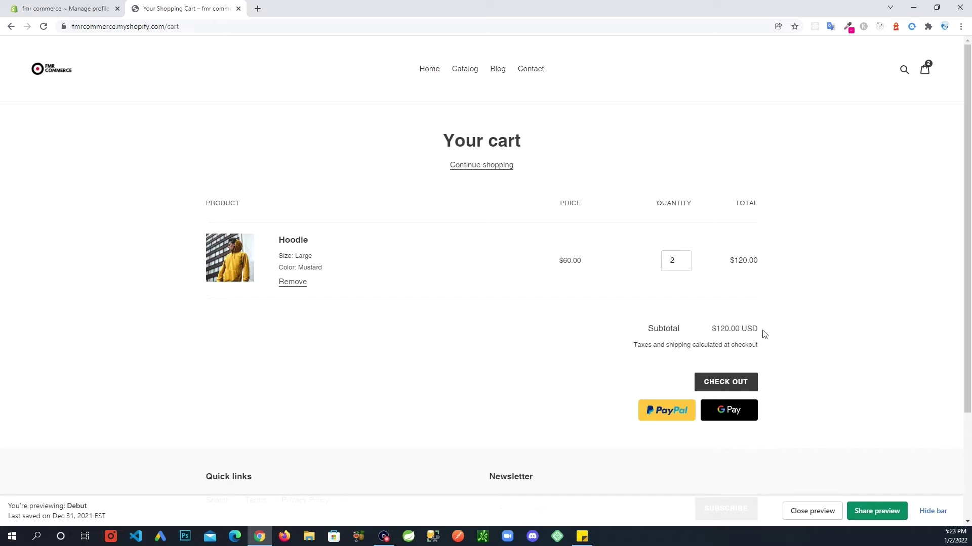
pyautogui.click(705, 382)
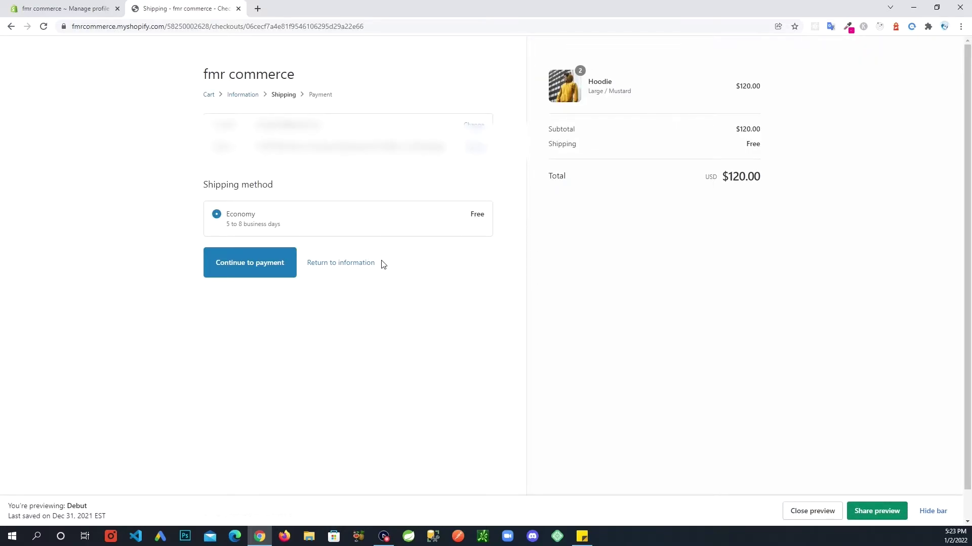
# Compare the Standard rate's 1lb–5lb weight condition with the checkout's free Economy-only shipping
pyautogui.click(84, 9)
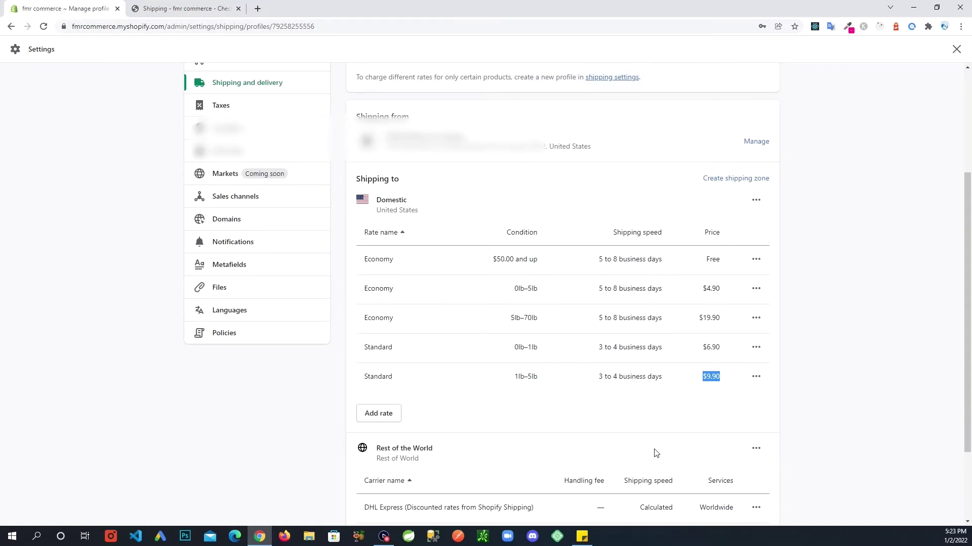
pyautogui.click(611, 399)
pyautogui.moveTo(542, 379); pyautogui.dragTo(513, 379)
pyautogui.click(180, 8)
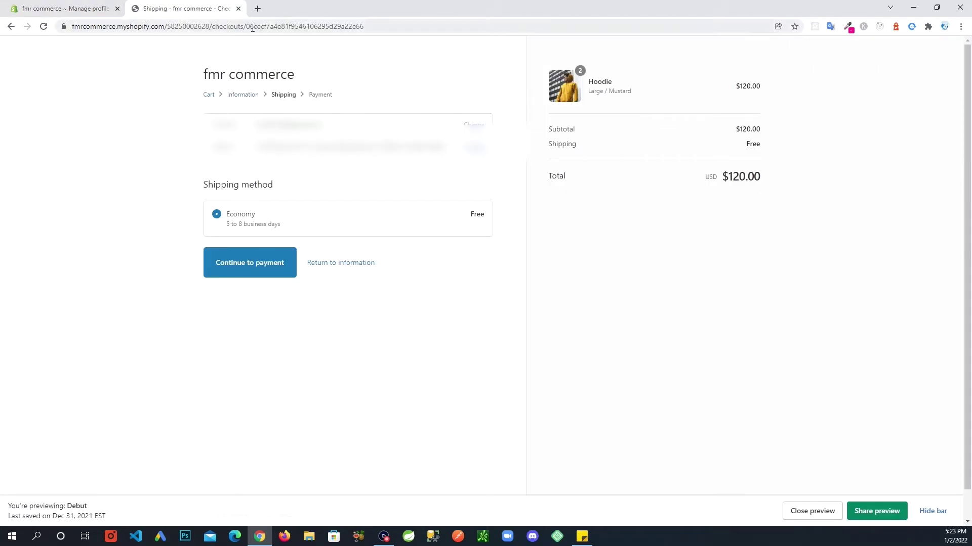
pyautogui.click(104, 14)
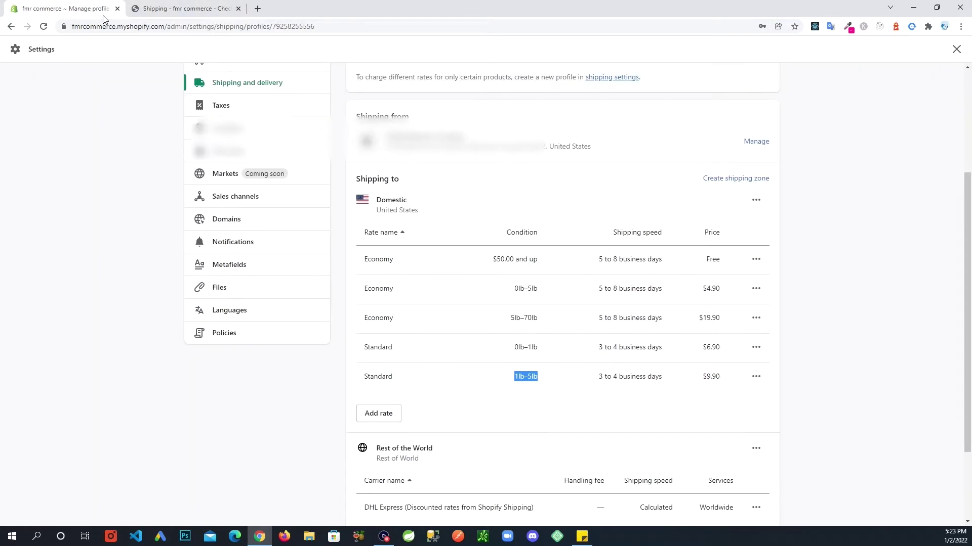
pyautogui.click(554, 404)
pyautogui.click(177, 11)
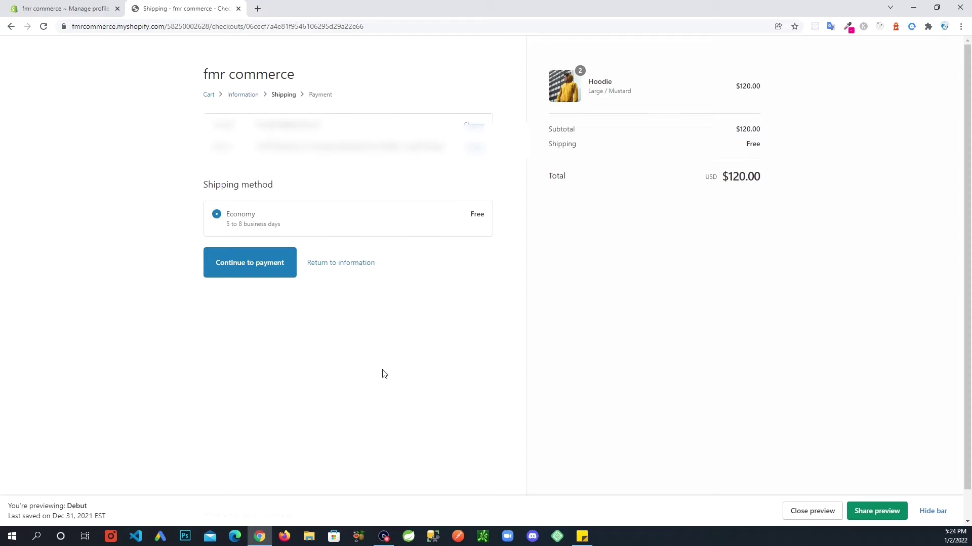
# Switch to the General shipping profile showing Domestic Economy/Standard and Rest of the World carriers
pyautogui.click(89, 8)
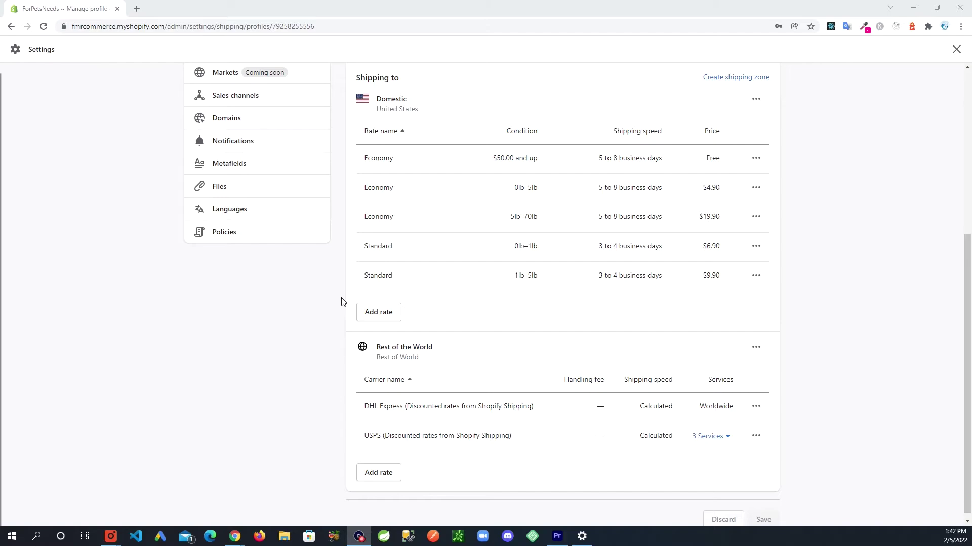
# Exit Settings and open the Orders list showing unfulfilled order #1007
pyautogui.scroll(5, 342, 302)
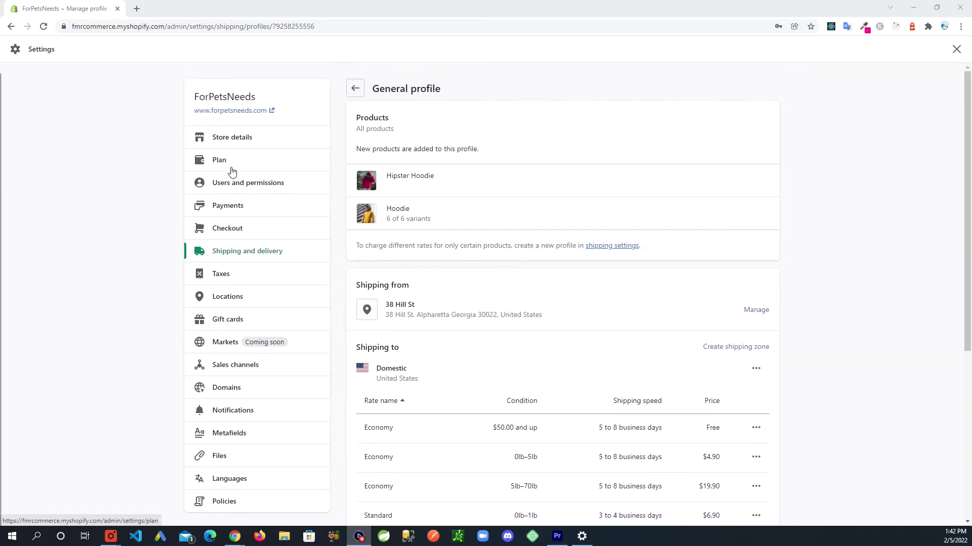
pyautogui.click(957, 49)
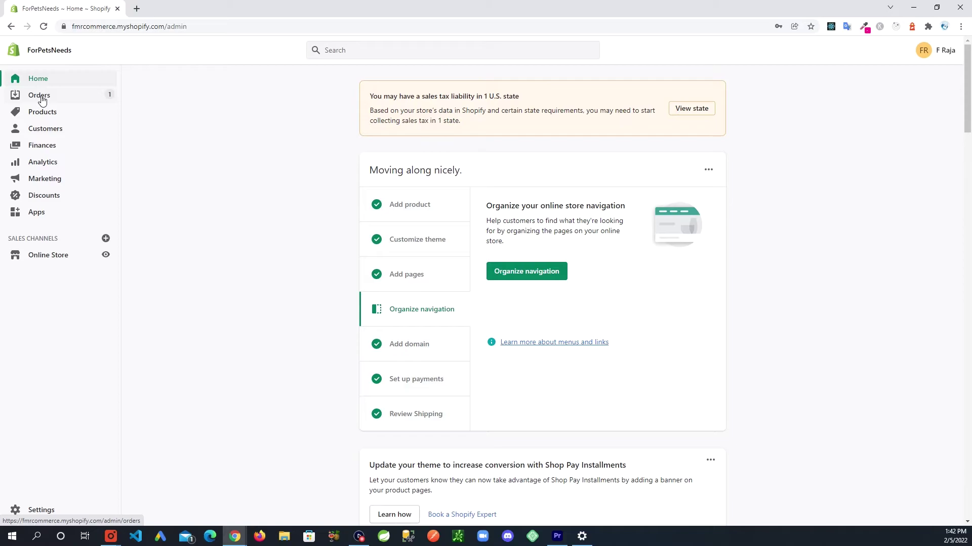
pyautogui.click(40, 96)
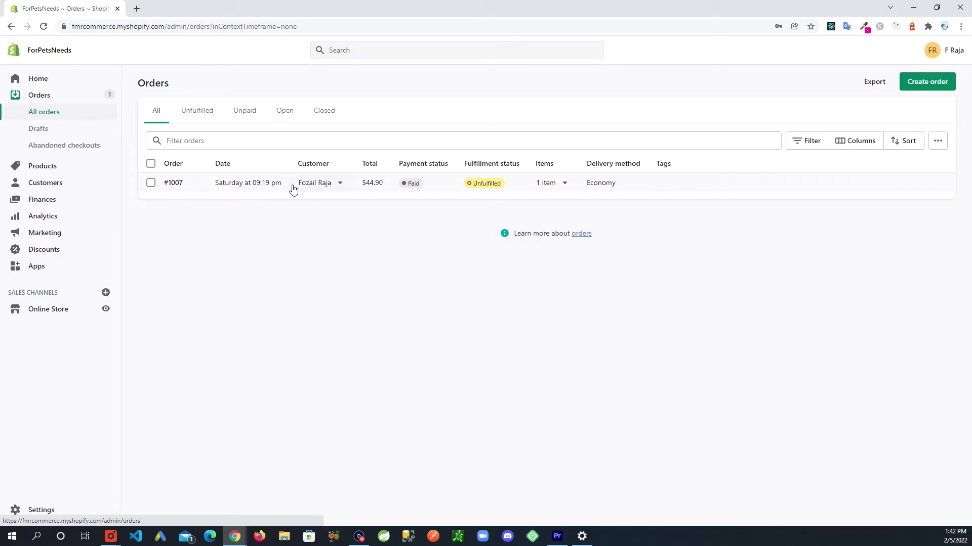
# Open order #1007 and begin creating a shipping label for its Hipster Hoodie
pyautogui.click(175, 185)
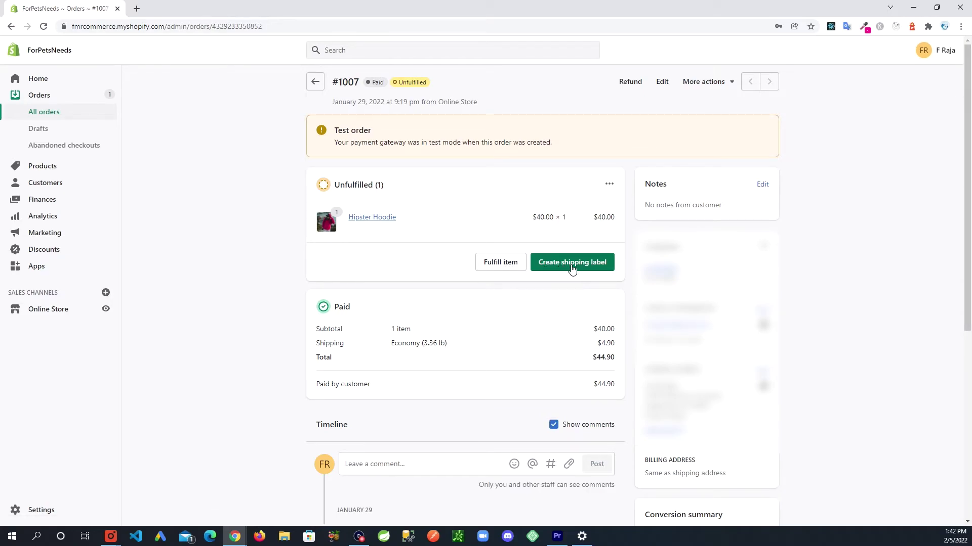
pyautogui.click(571, 266)
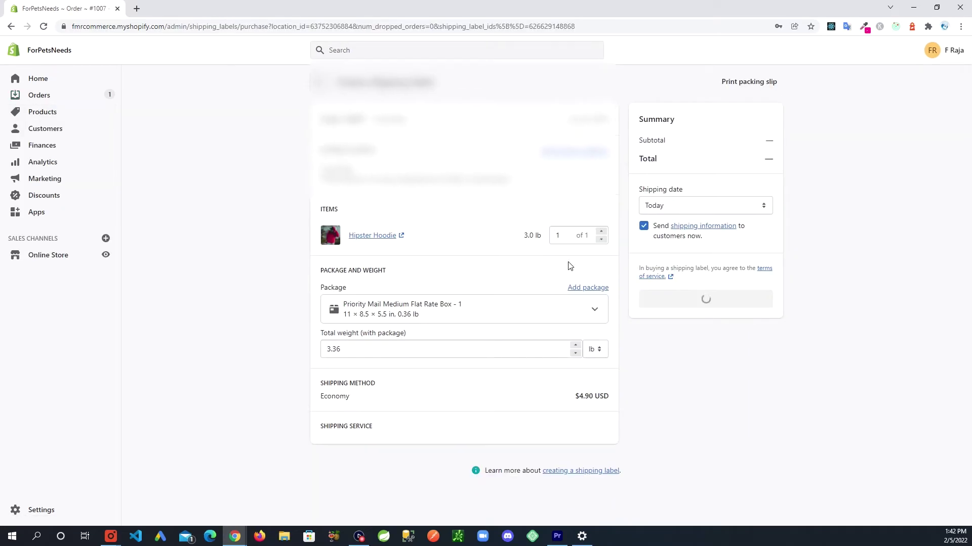
# Check the $14.25 USPS Priority Mail rate, then choose Add package from the Package dropdown
pyautogui.scroll(-2, 235, 283)
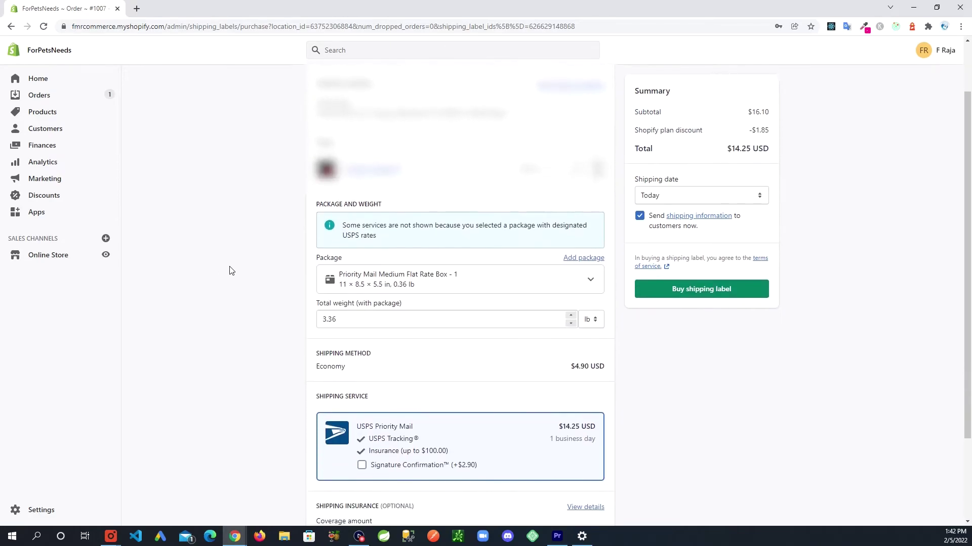
pyautogui.scroll(-1, 230, 270)
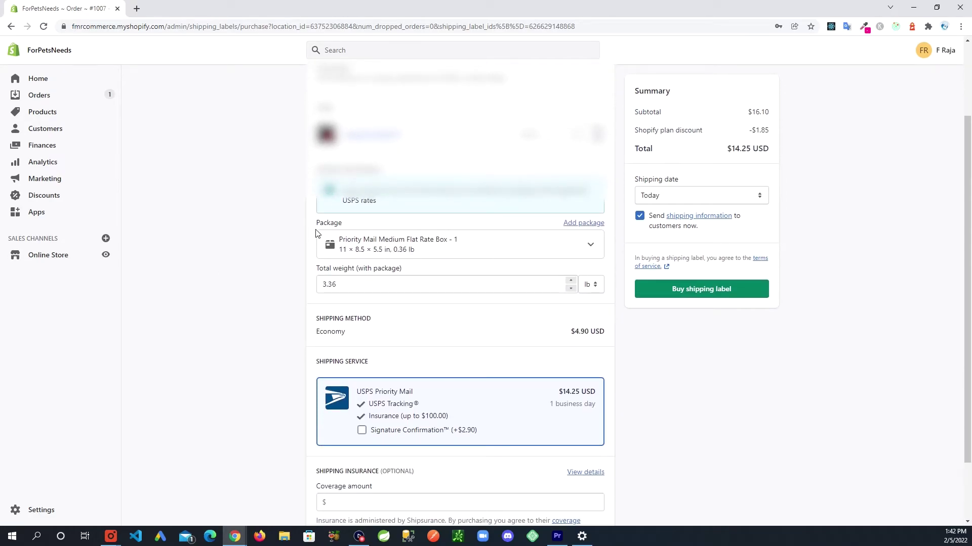
pyautogui.click(594, 252)
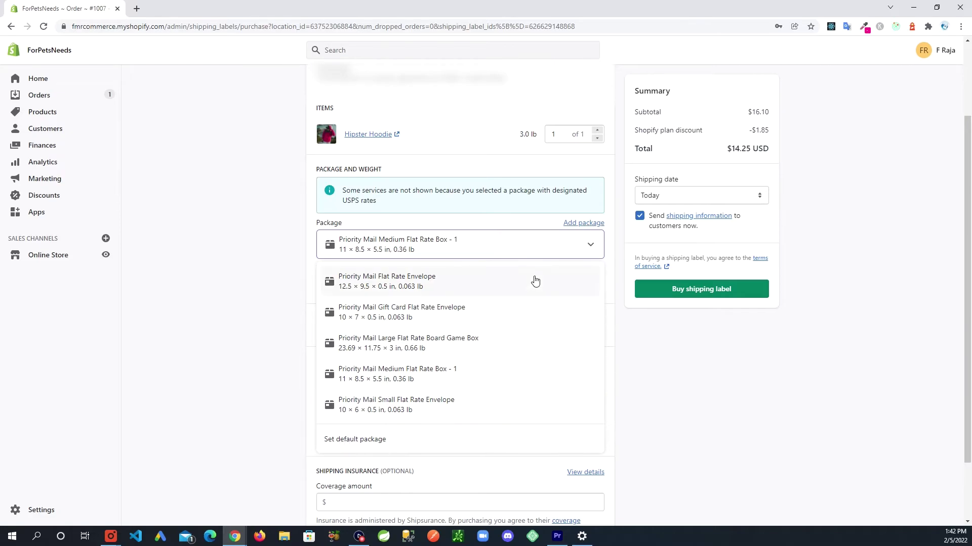
pyautogui.click(577, 223)
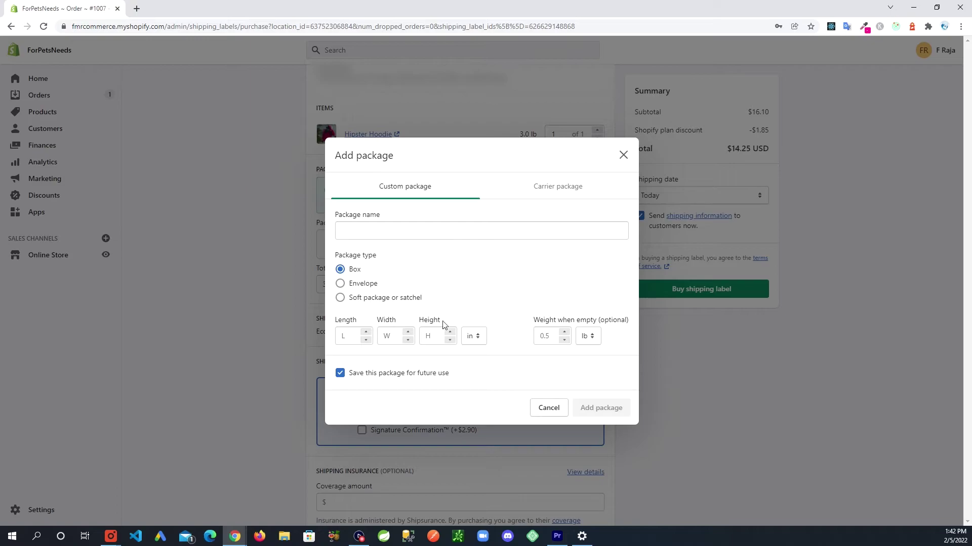
# Browse the USPS carrier package list, then cancel without adding a package
pyautogui.click(547, 187)
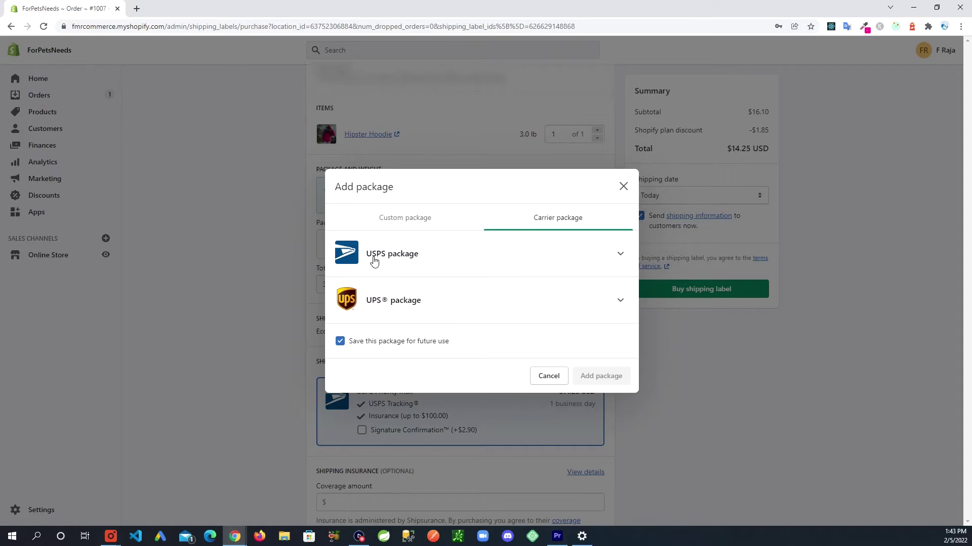
pyautogui.click(620, 256)
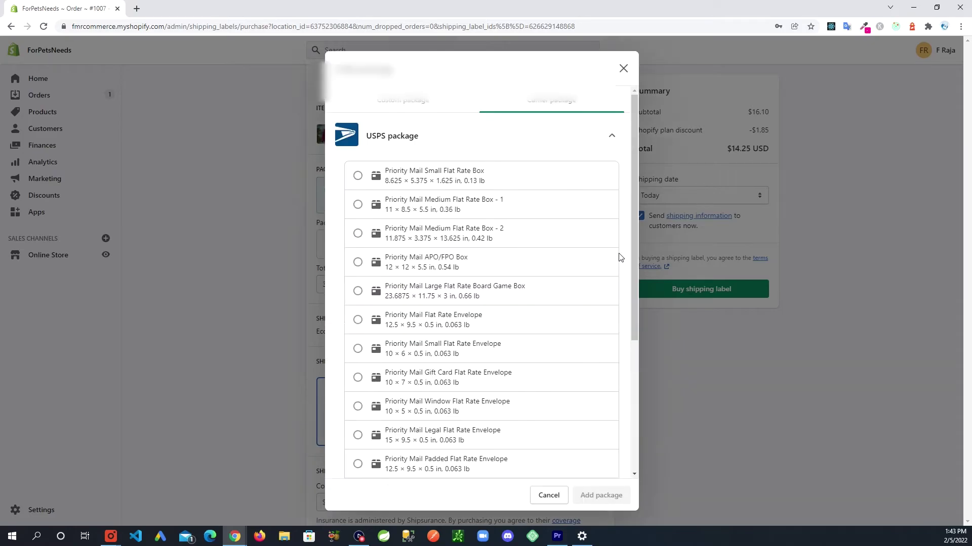
pyautogui.scroll(-1, 448, 349)
pyautogui.scroll(-2, 448, 348)
pyautogui.scroll(3, 448, 349)
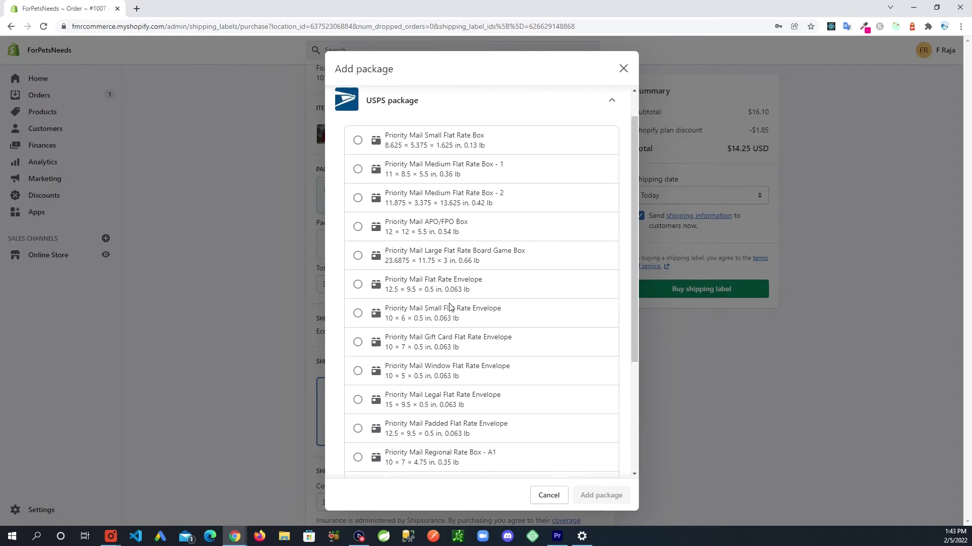
pyautogui.click(548, 497)
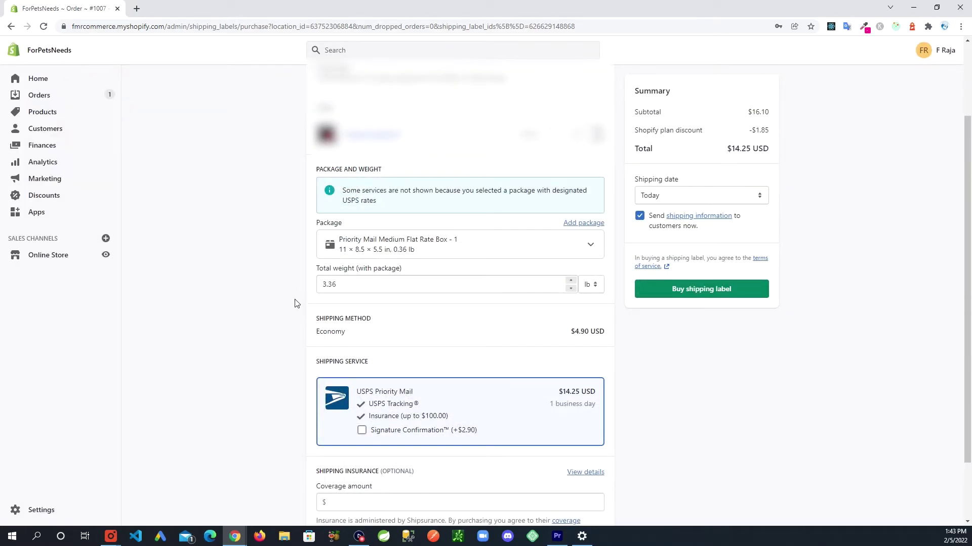
# Try the Gift Card Flat Rate Envelope, then pick the Large Flat Rate Board Game Box ($19.20)
pyautogui.scroll(-1, 455, 212)
pyautogui.click(577, 199)
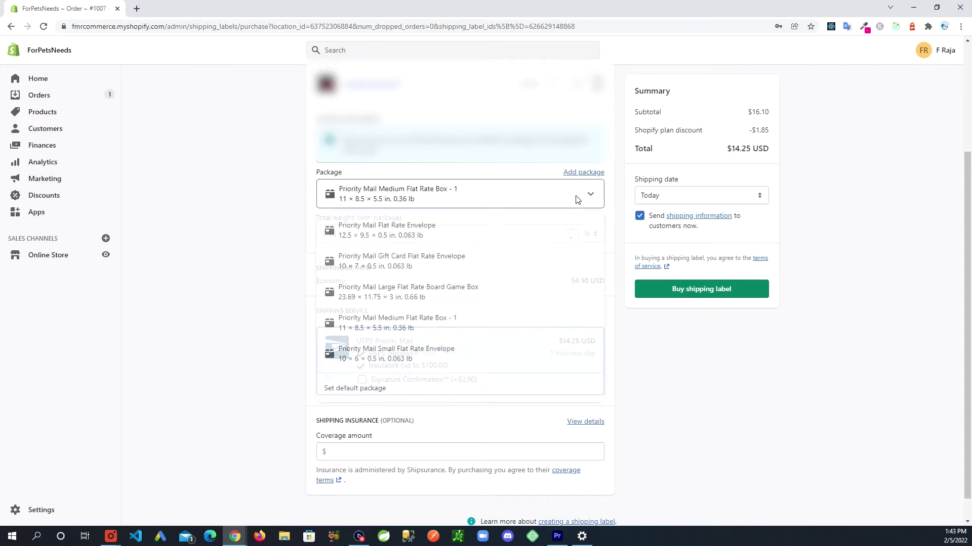
pyautogui.click(421, 267)
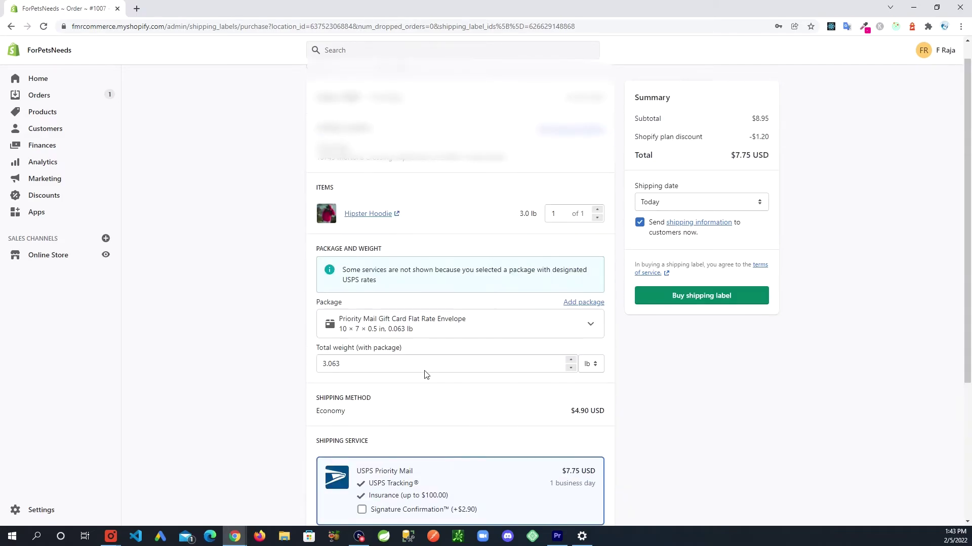
pyautogui.scroll(-1, 499, 416)
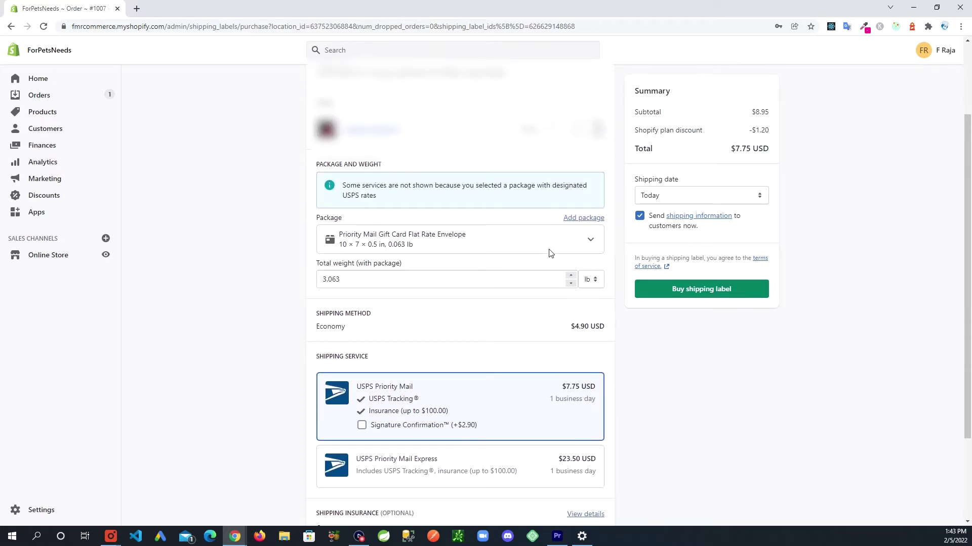
pyautogui.click(581, 243)
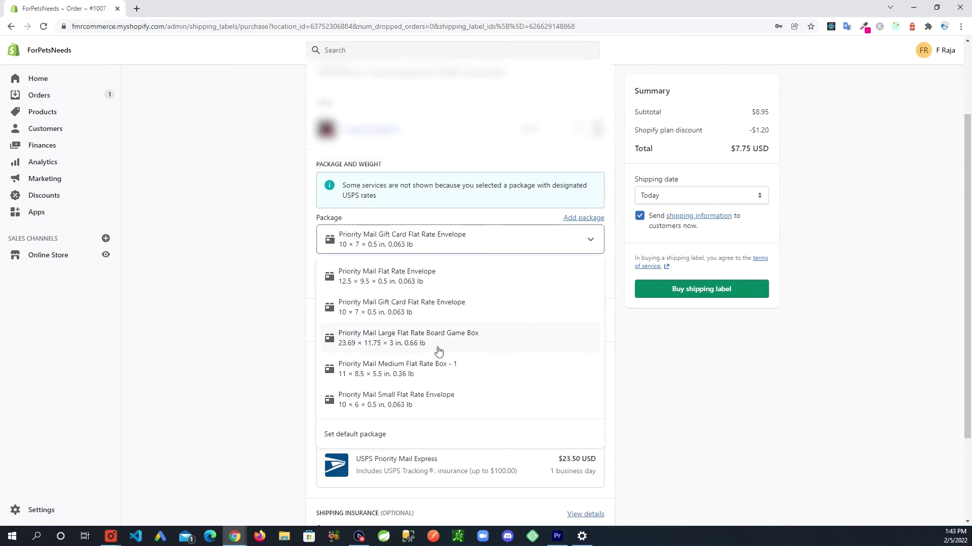
pyautogui.click(411, 349)
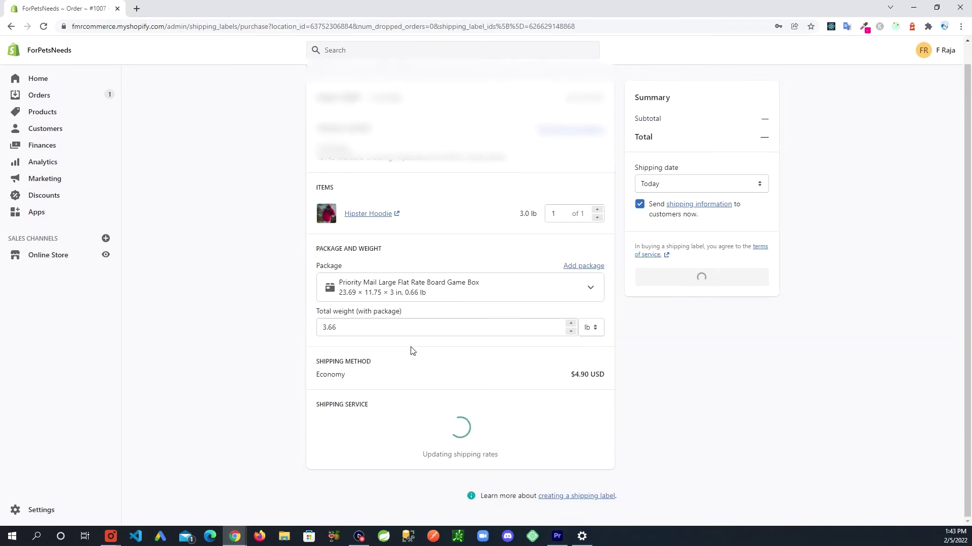
pyautogui.scroll(-1, 410, 350)
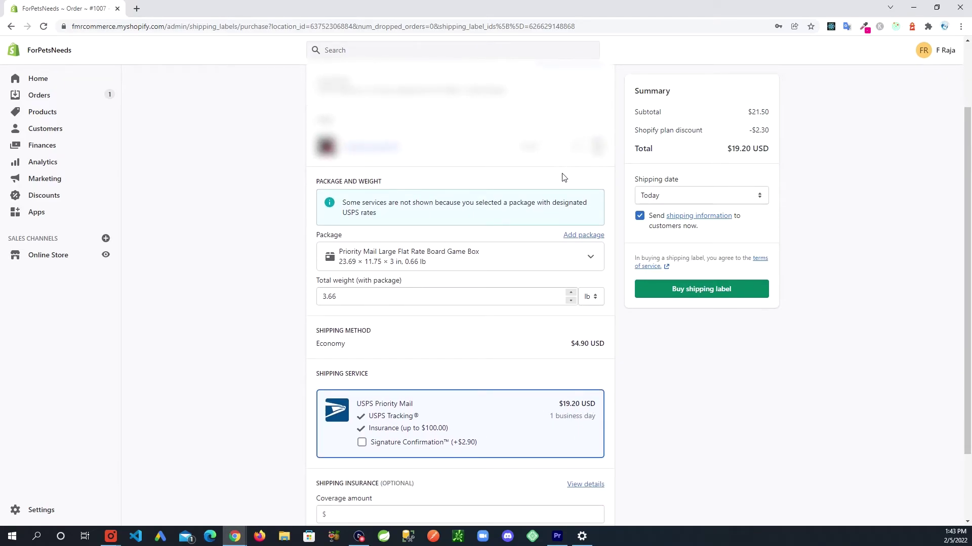
pyautogui.scroll(1, 542, 234)
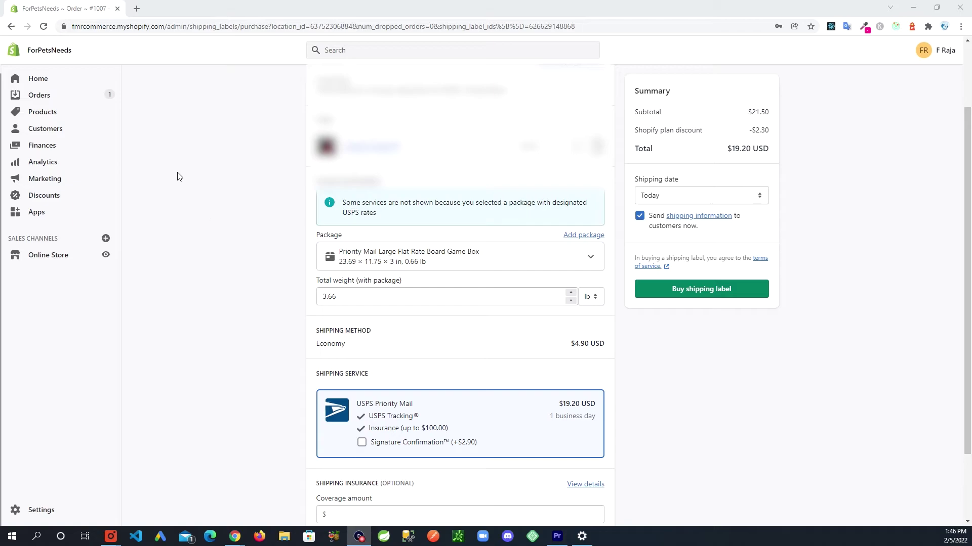
pyautogui.scroll(1, 806, 158)
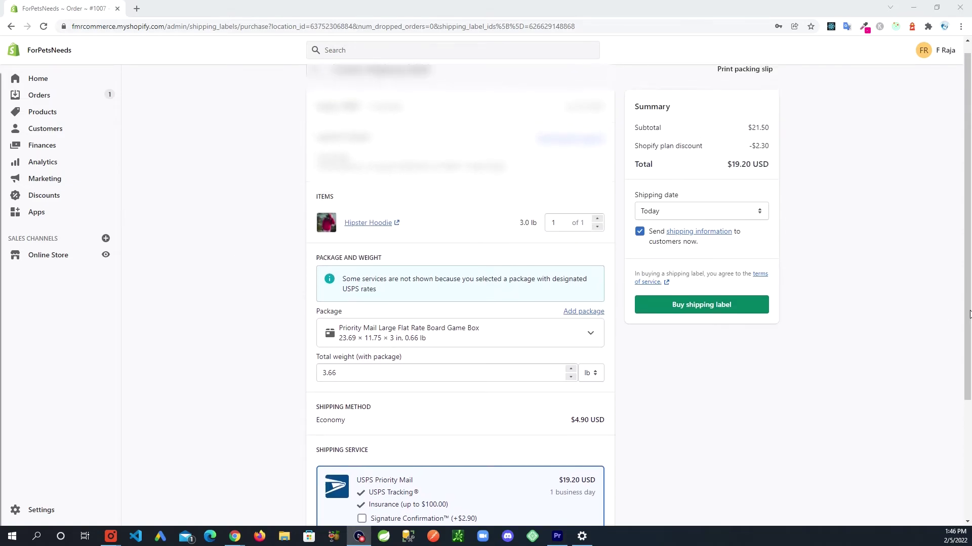
# Go from the shipping label back through order #1007 and Orders to Settings > Shipping and delivery
pyautogui.scroll(1, 960, 191)
pyautogui.click(316, 82)
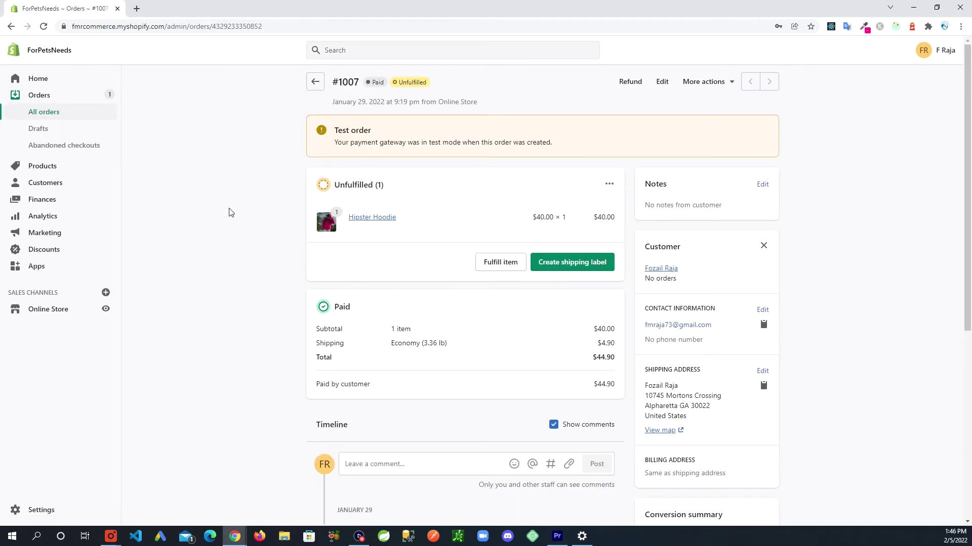
pyautogui.click(315, 81)
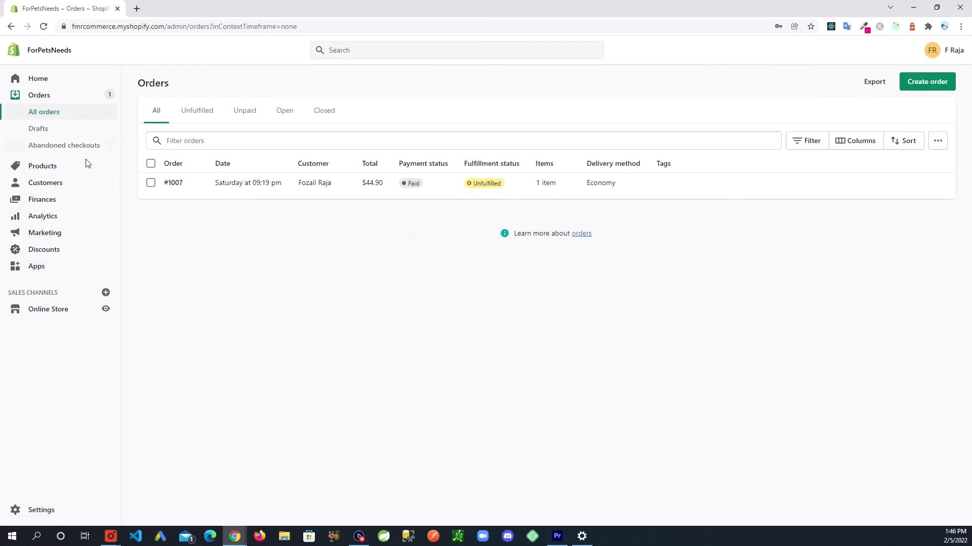
pyautogui.click(44, 516)
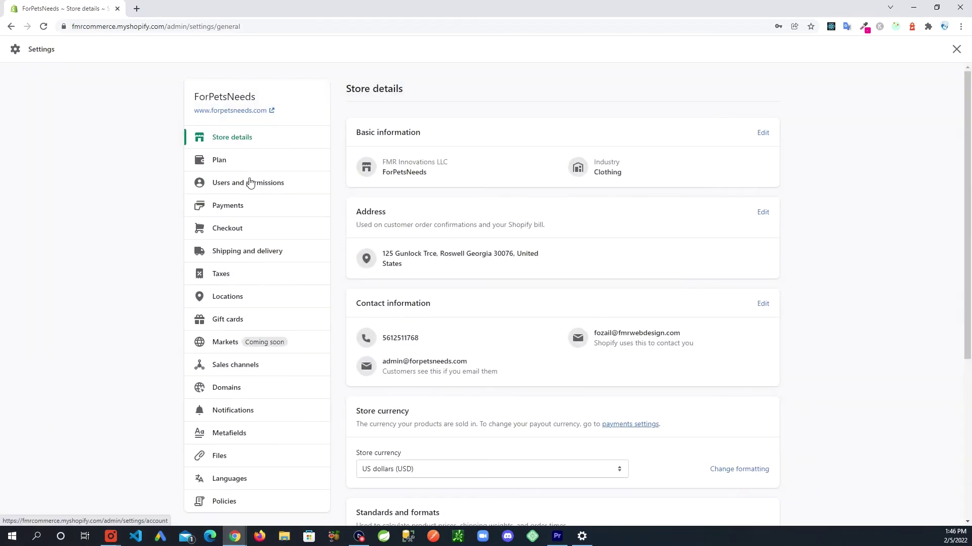
pyautogui.click(254, 252)
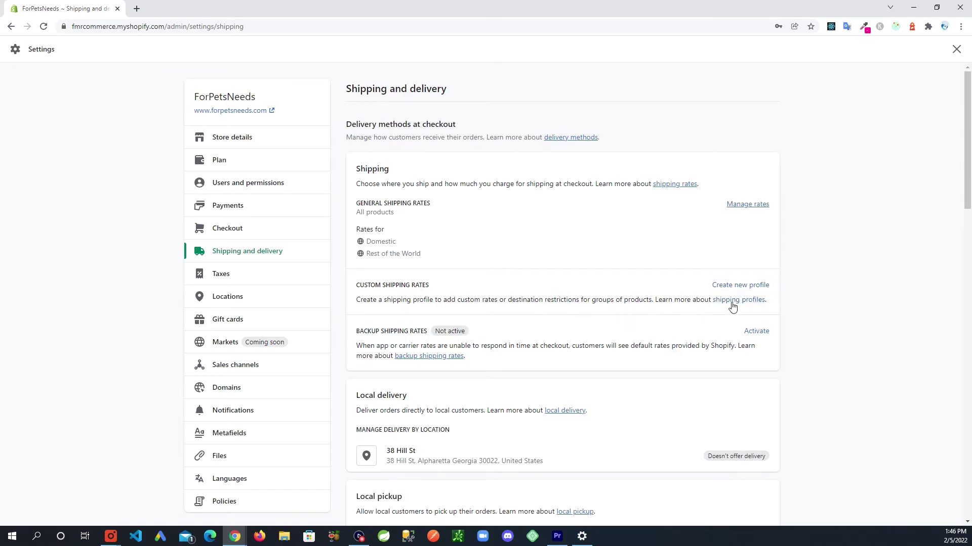
# Create a new custom shipping profile named Hoodies
pyautogui.click(730, 286)
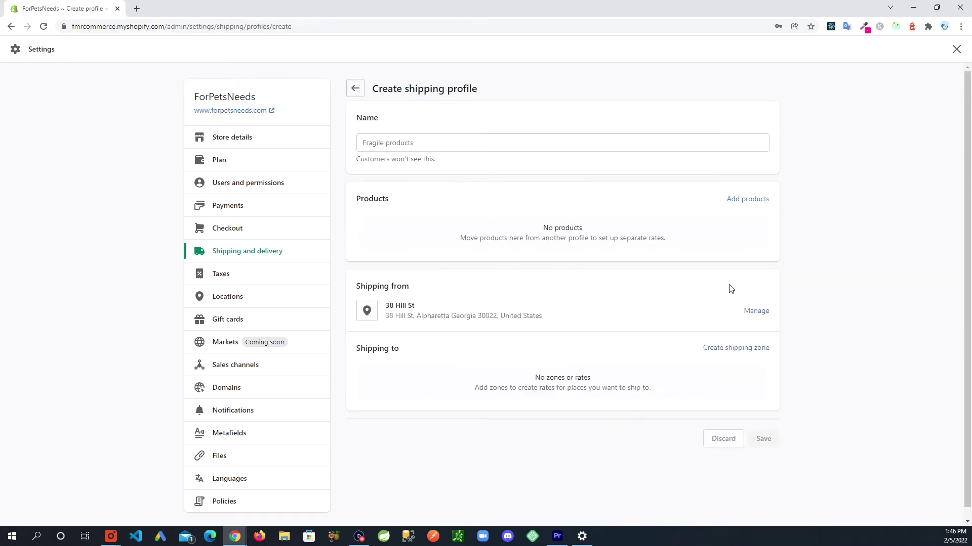
pyautogui.click(436, 140)
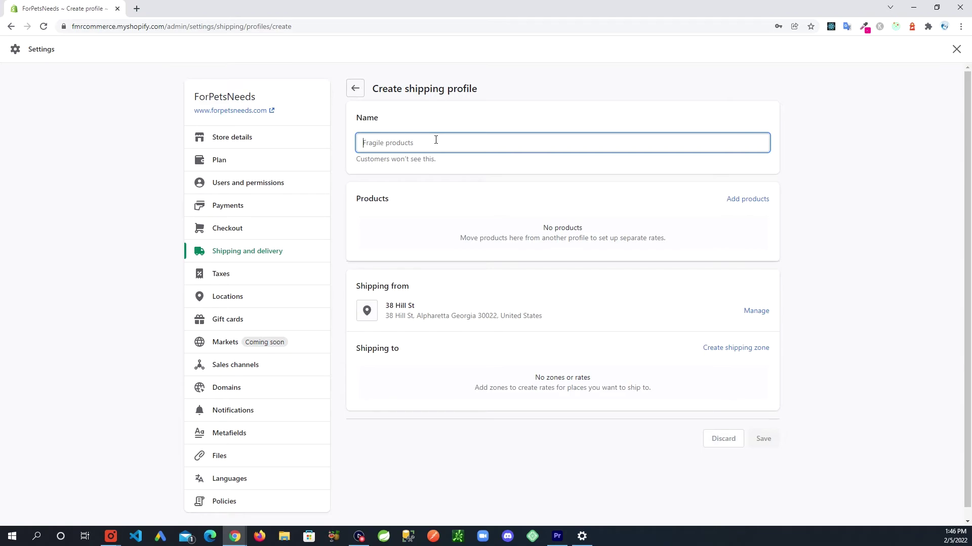
pyautogui.write('H')
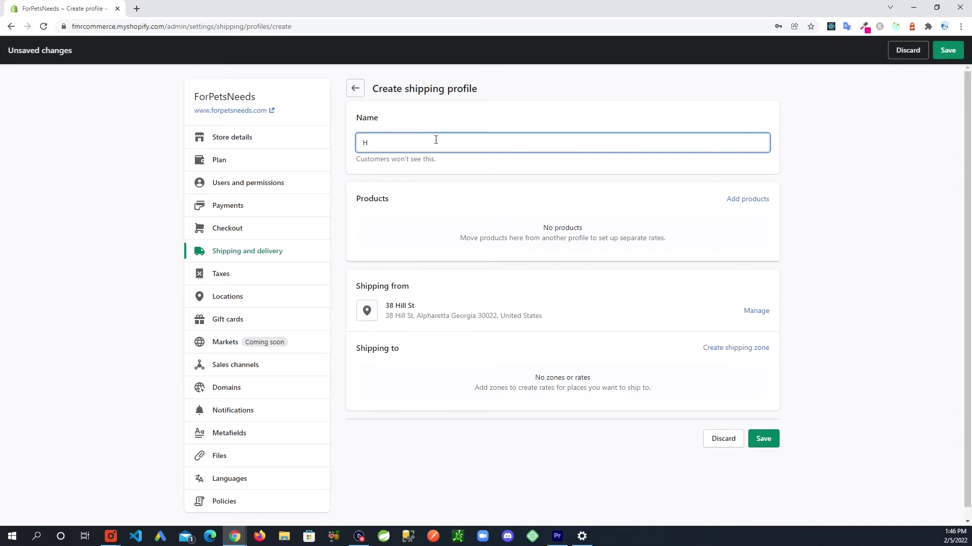
pyautogui.press('BackSpace')
pyautogui.write('H')
# Add Hipster Hoodie and the Hoodie with all six variants to the profile
pyautogui.click(738, 202)
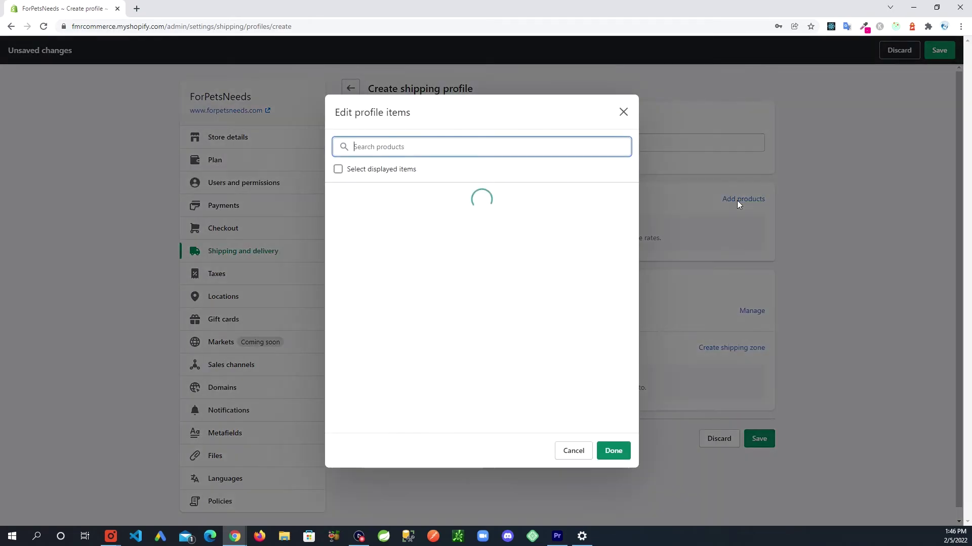
pyautogui.click(338, 198)
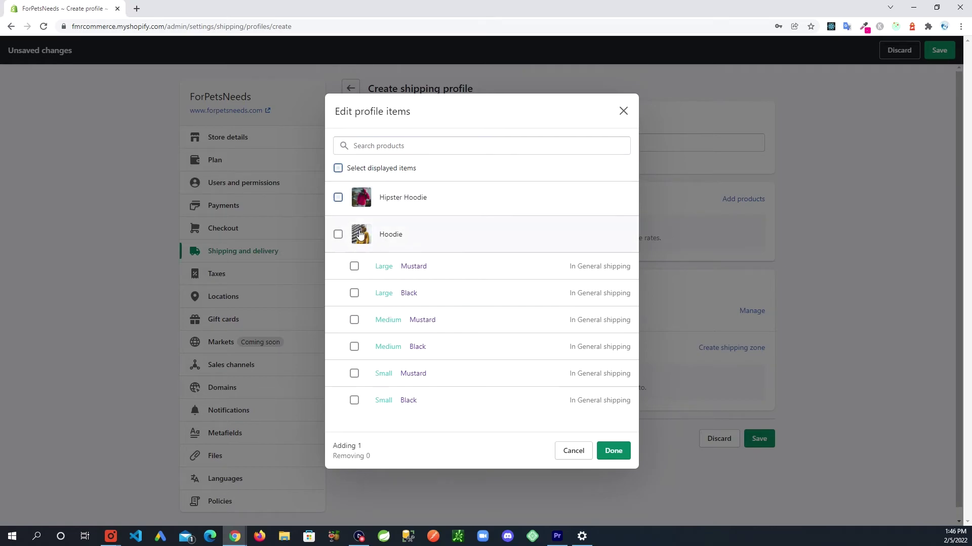
pyautogui.click(338, 235)
pyautogui.click(612, 452)
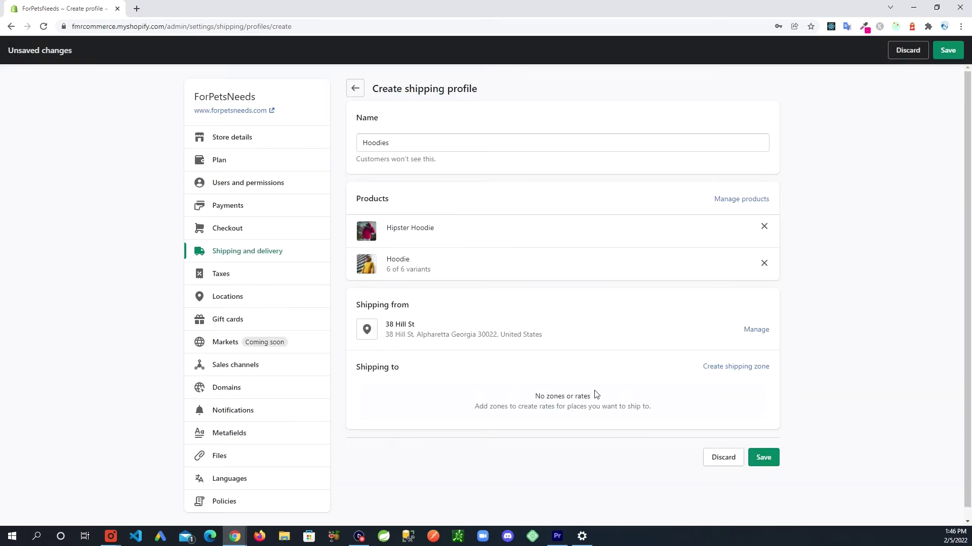
pyautogui.scroll(-1, 459, 384)
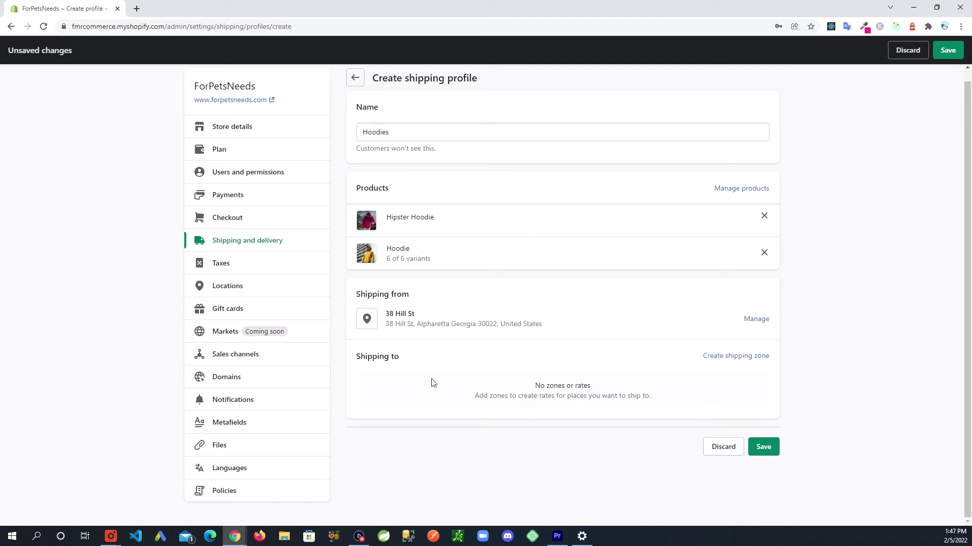
# Create a zone named USA covering the entire United States, found by searching 'united sta'
pyautogui.click(730, 359)
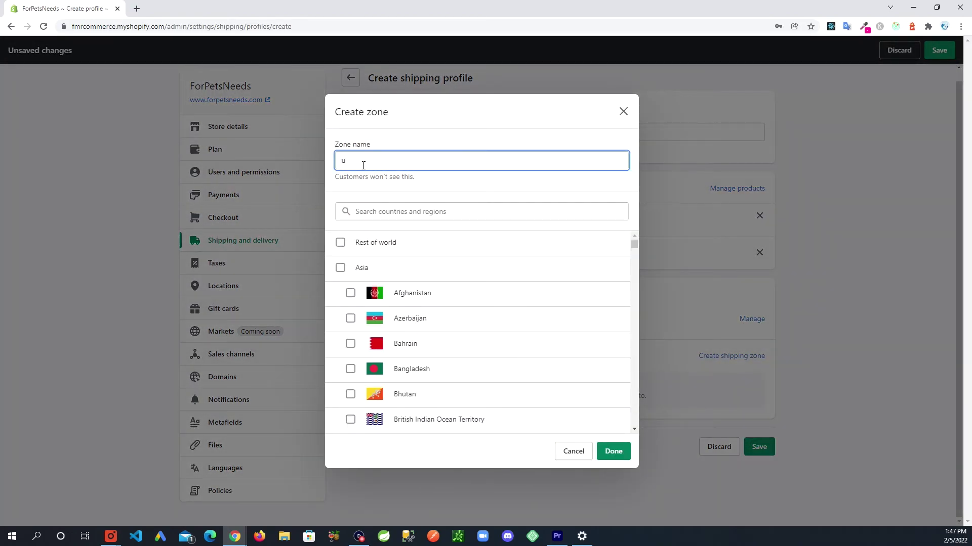
pyautogui.press('Tab')
pyautogui.write('united')
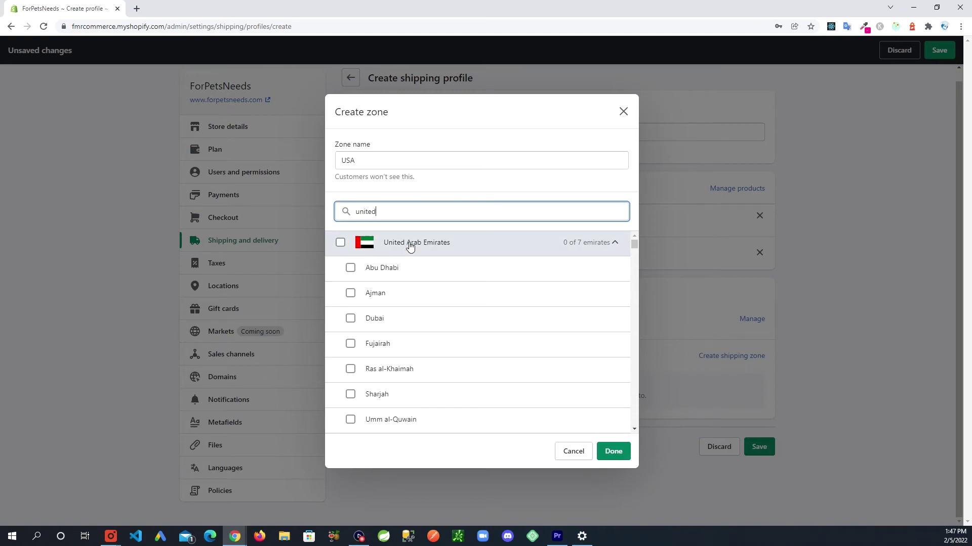
pyautogui.write(' sta')
pyautogui.click(423, 244)
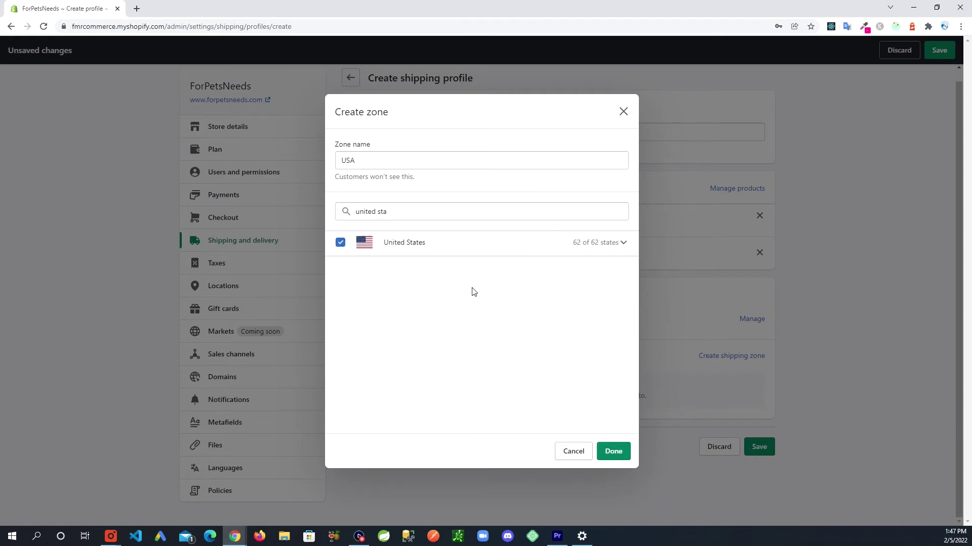
pyautogui.click(614, 451)
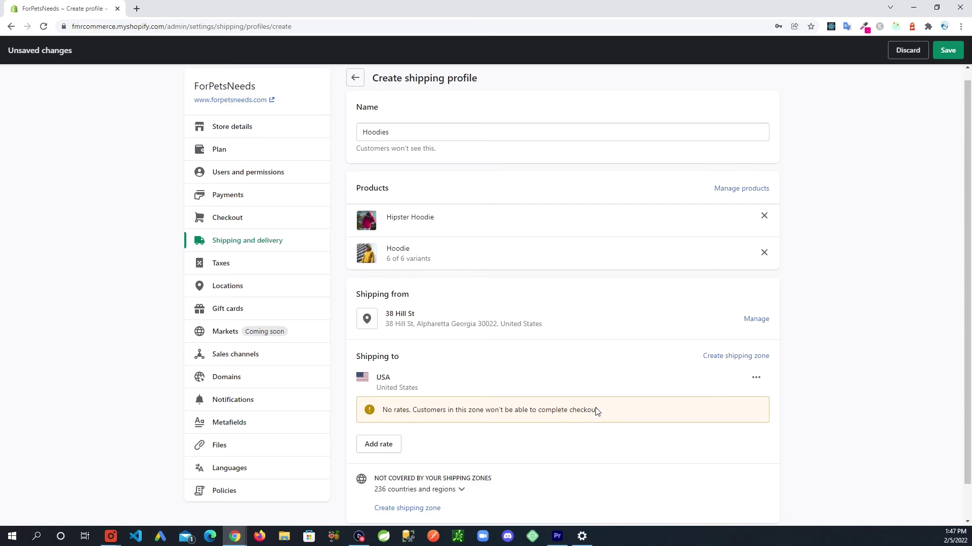
pyautogui.scroll(-1, 556, 405)
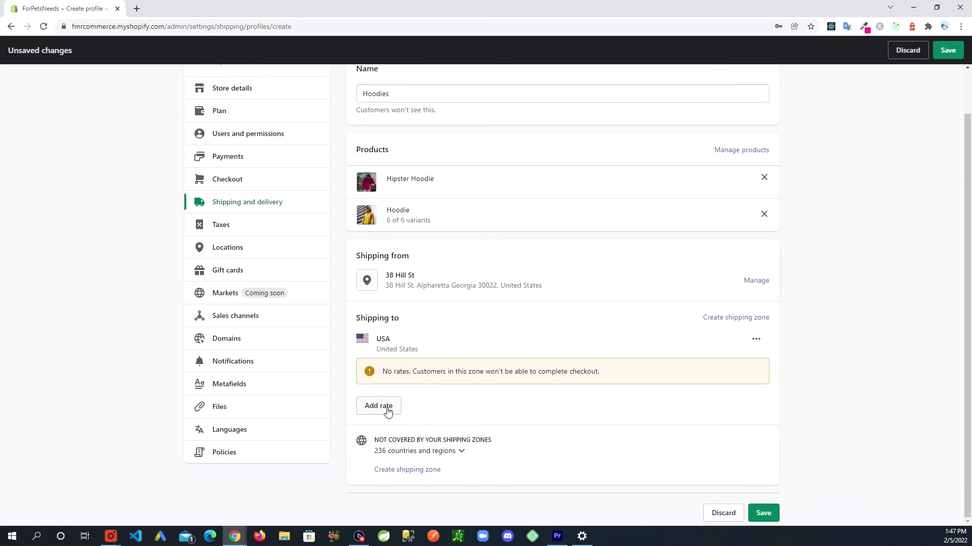
pyautogui.click(380, 406)
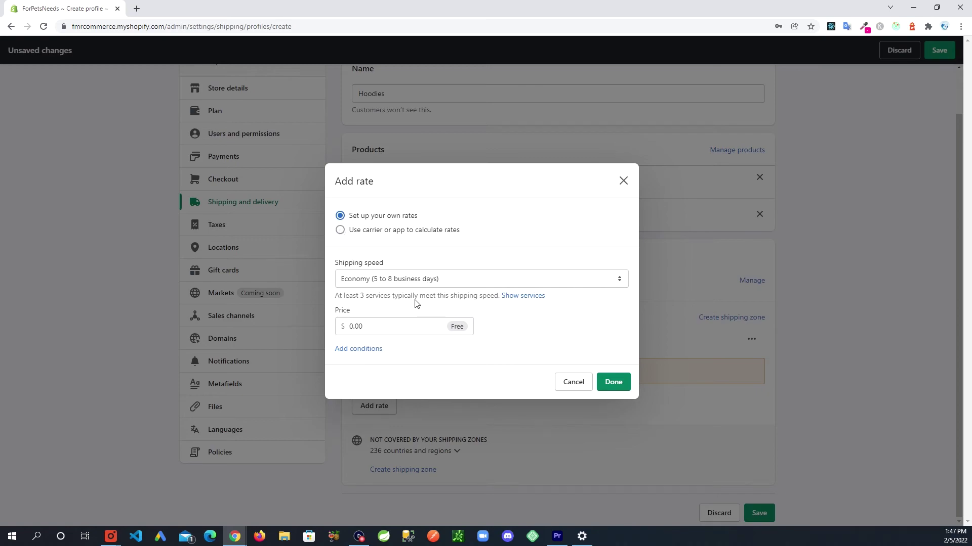
pyautogui.click(340, 230)
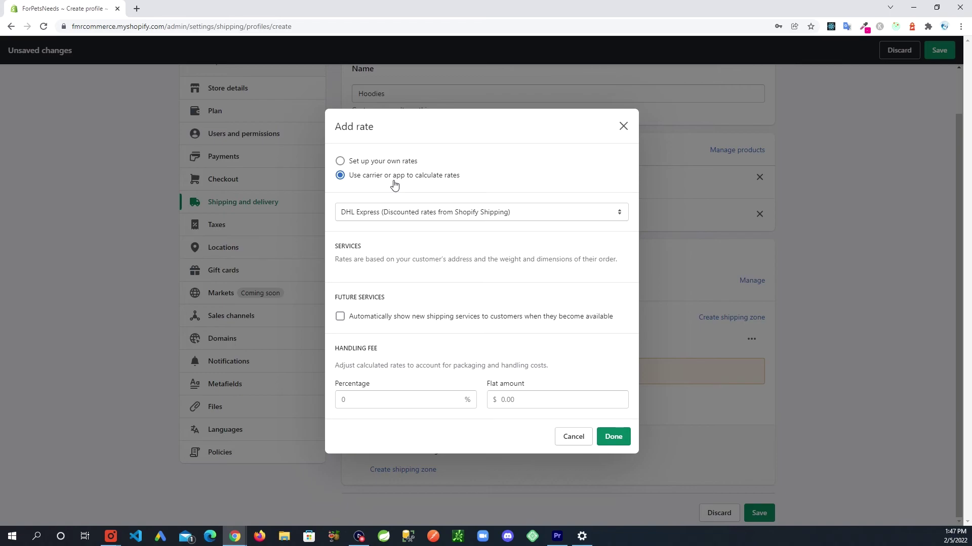
pyautogui.click(340, 162)
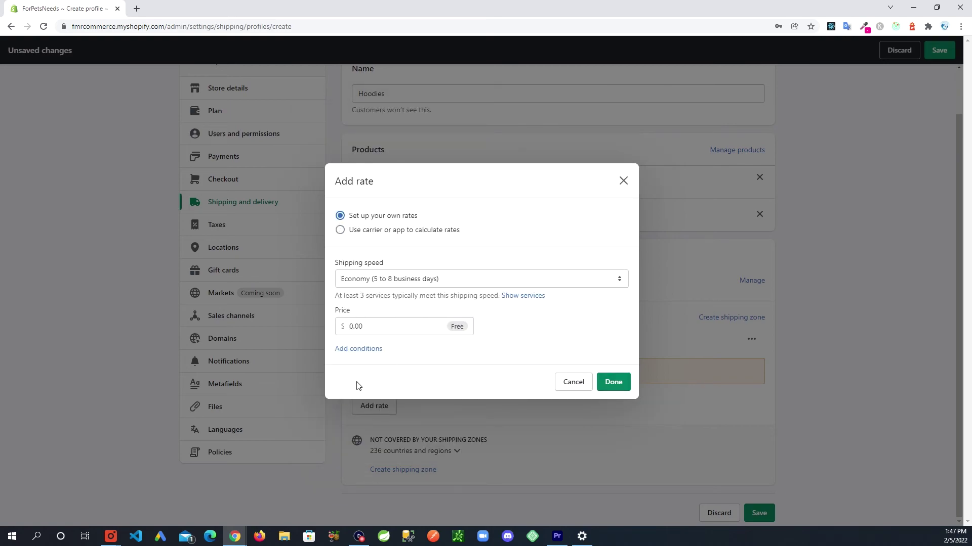
pyautogui.click(355, 349)
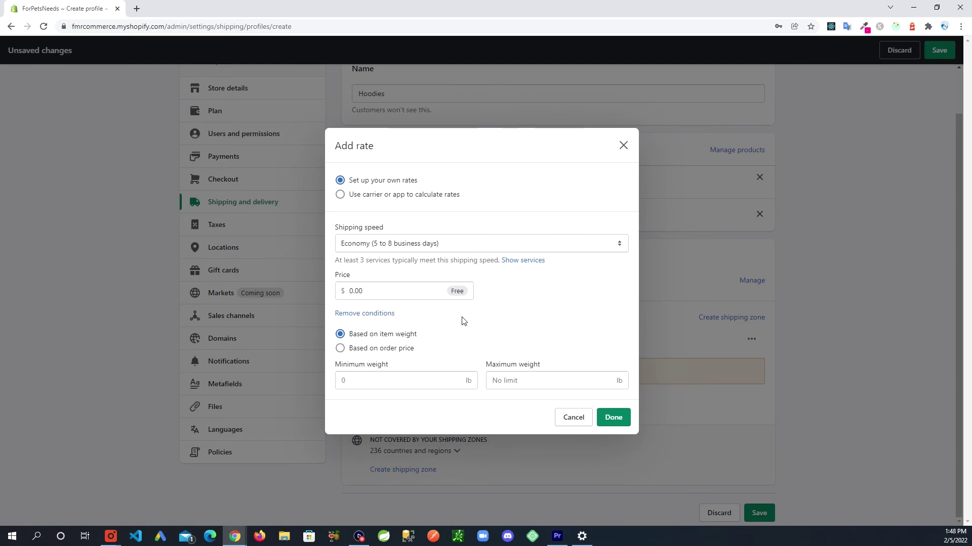
pyautogui.click(583, 420)
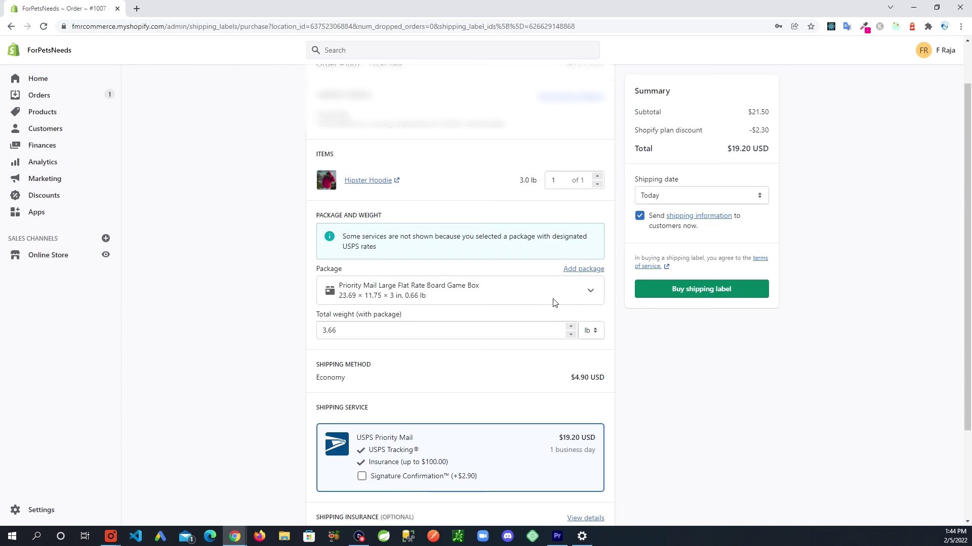
# Scroll through order #1007's label to review the $19.20 USPS Priority Mail rate and 3.66 lb weight
pyautogui.scroll(-1, 537, 303)
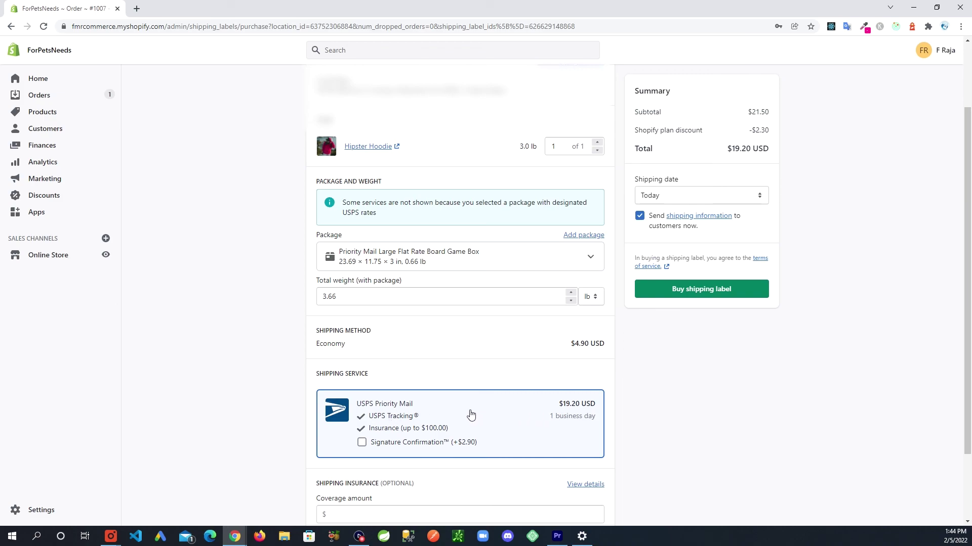
pyautogui.scroll(-2, 726, 369)
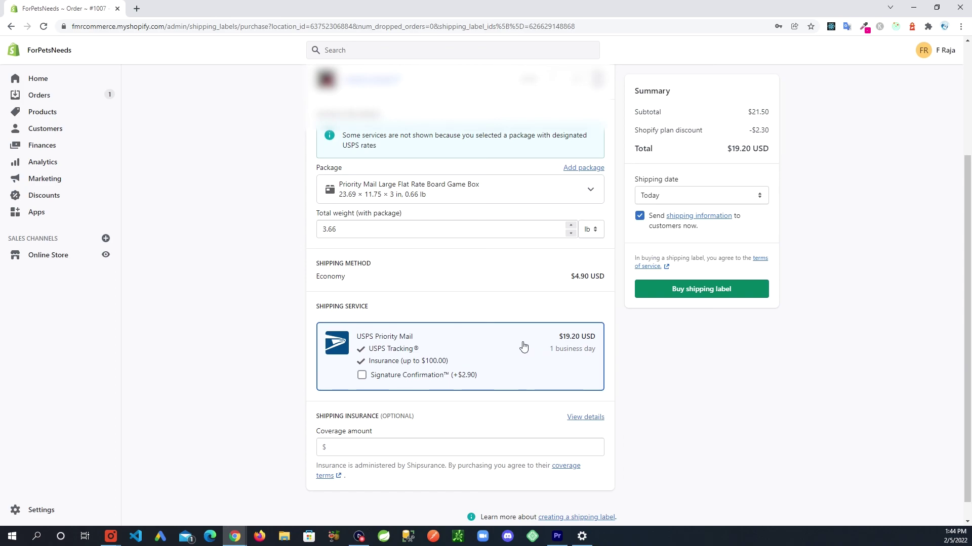
pyautogui.scroll(1, 523, 346)
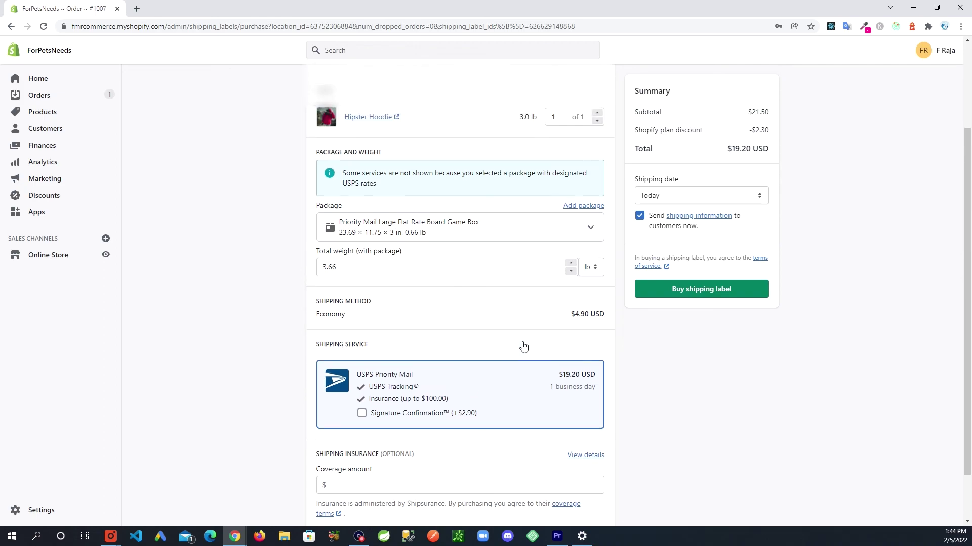